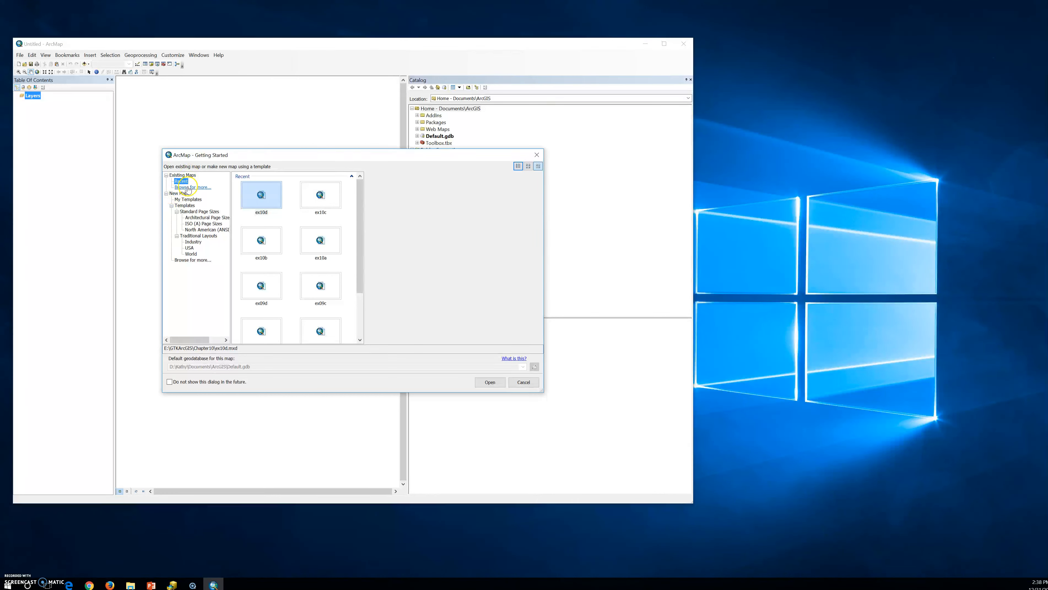
Create a new map from the Blank Map template
left_click(187, 199)
left_click(490, 382)
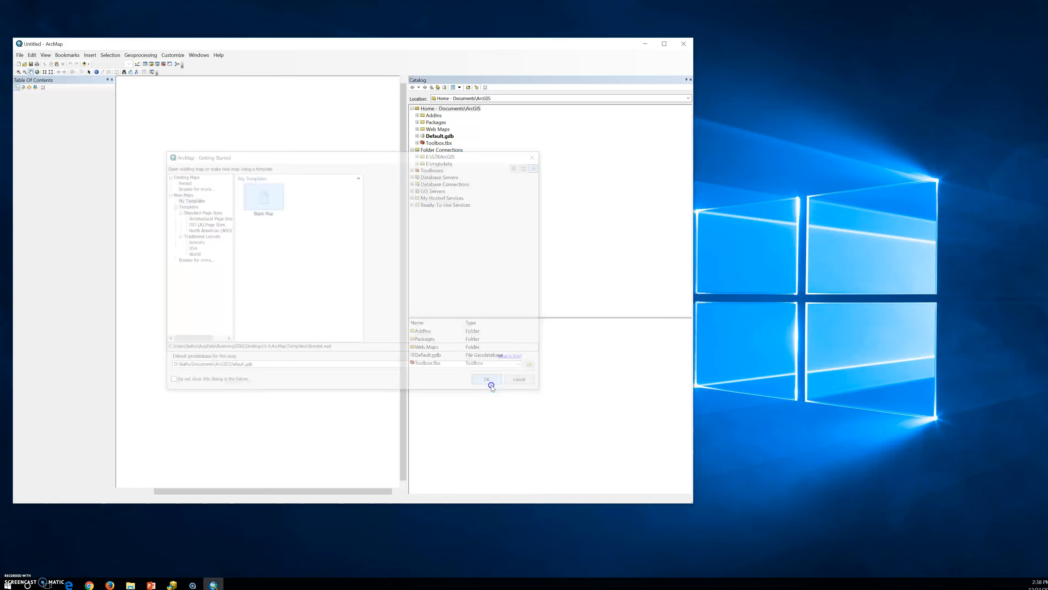
Copy the CityData.gdb geodatabase from the Ex11bData folder of Chapter11 in the GTKArcGIS folder connection
left_click(418, 157)
left_click(423, 225)
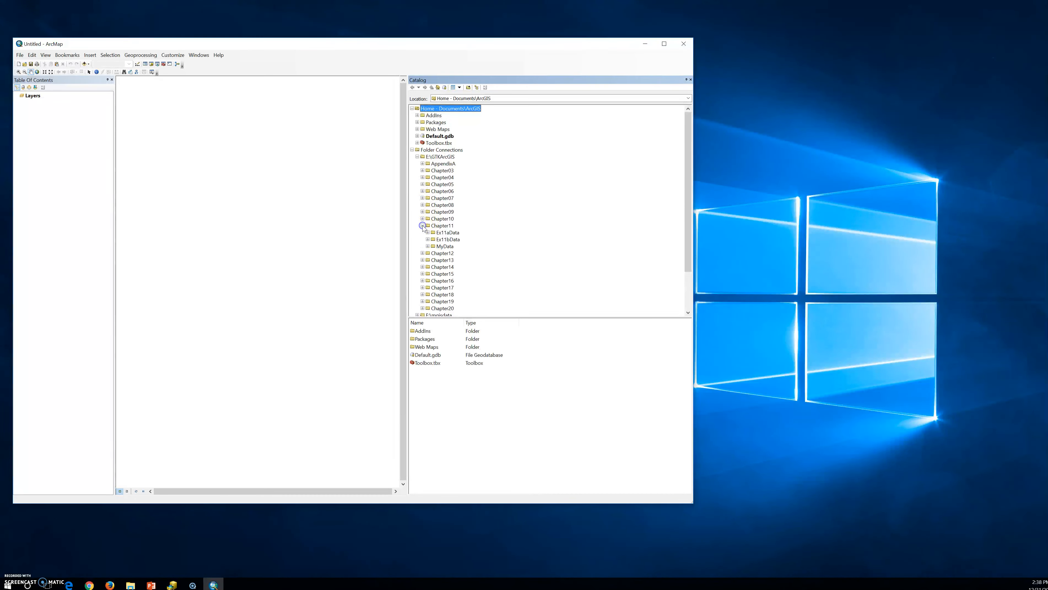
left_click(428, 239)
double_click(438, 247)
left_click_drag(438, 248, 439, 253)
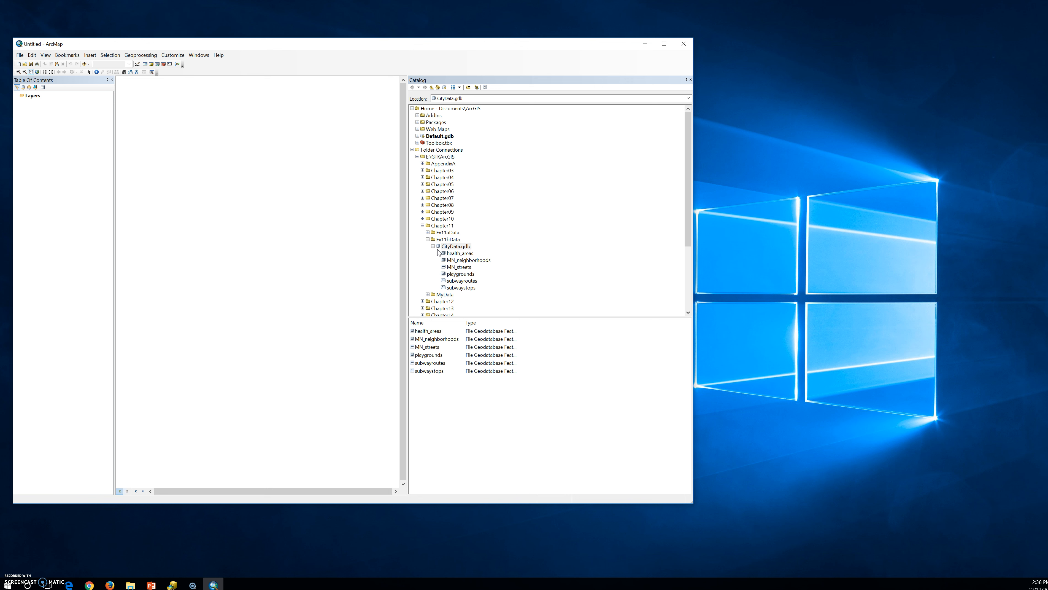
right_click(448, 247)
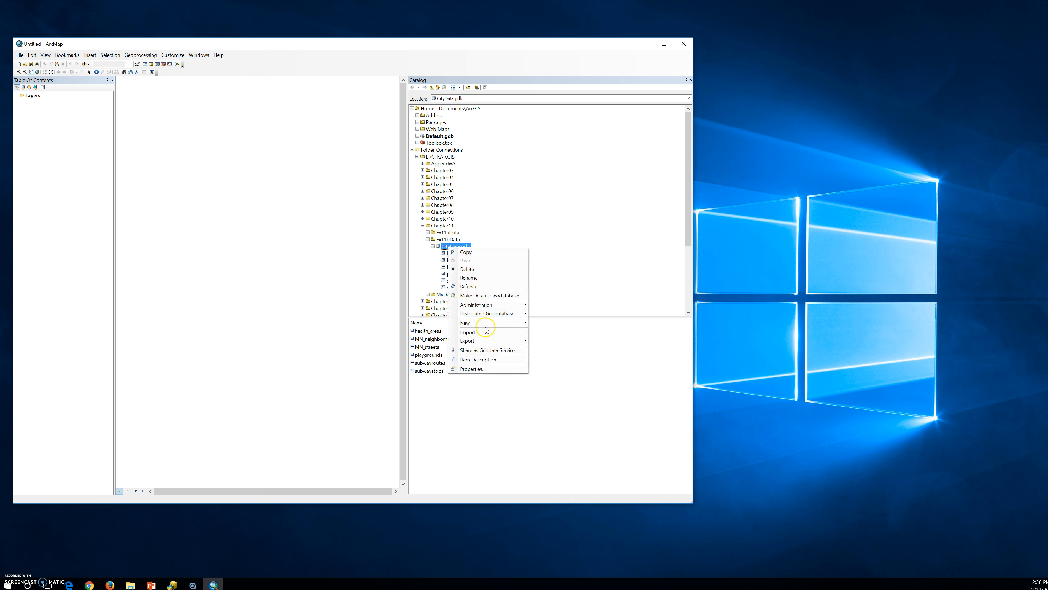
left_click(481, 253)
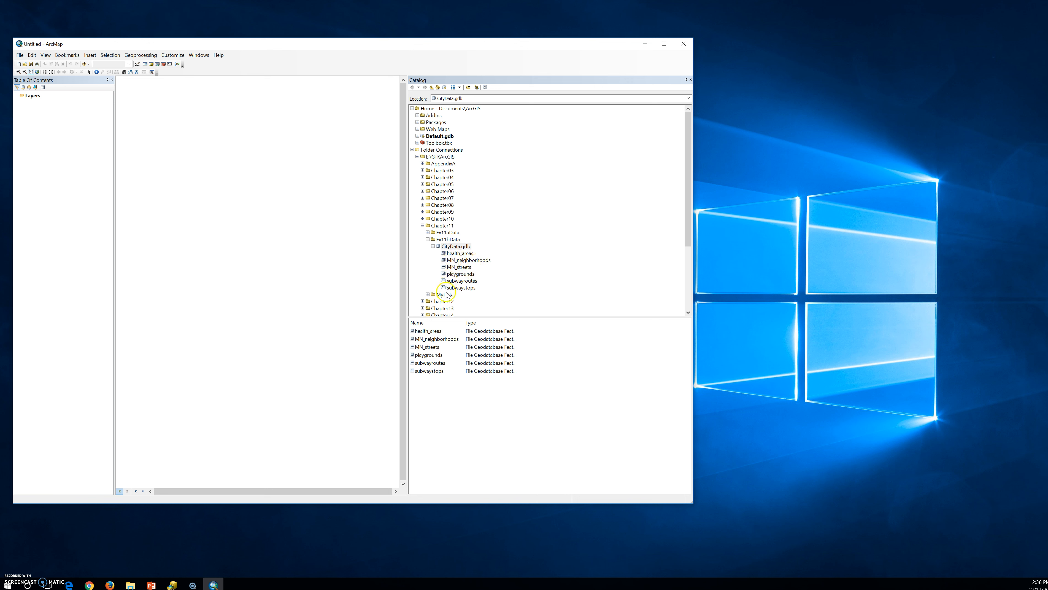
Paste the copied geodatabase into the MyData folder of Chapter11
left_click(431, 294)
left_click(428, 294)
right_click(442, 295)
left_click(442, 294)
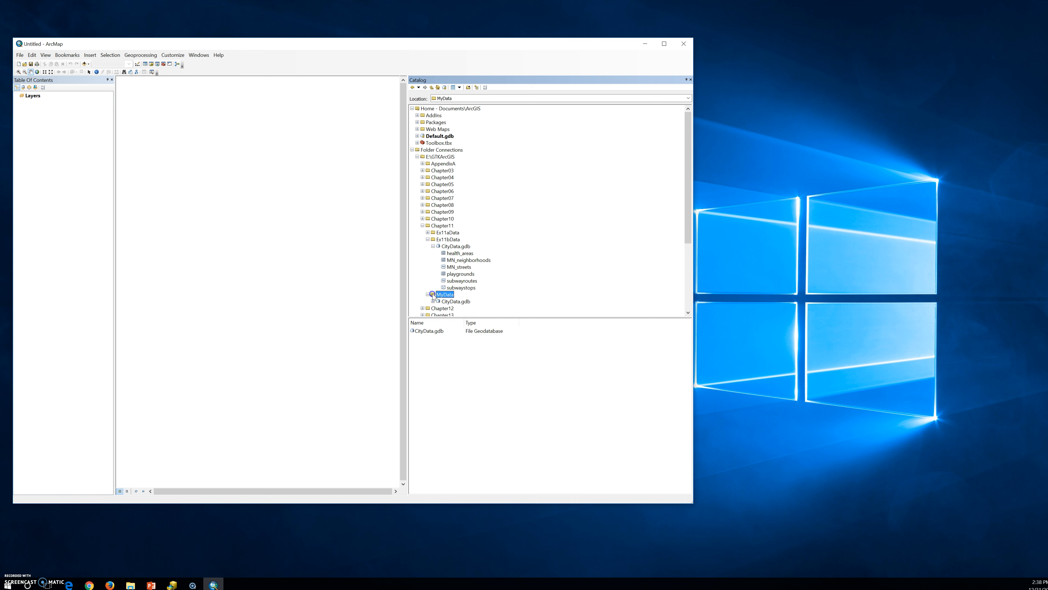
right_click(446, 295)
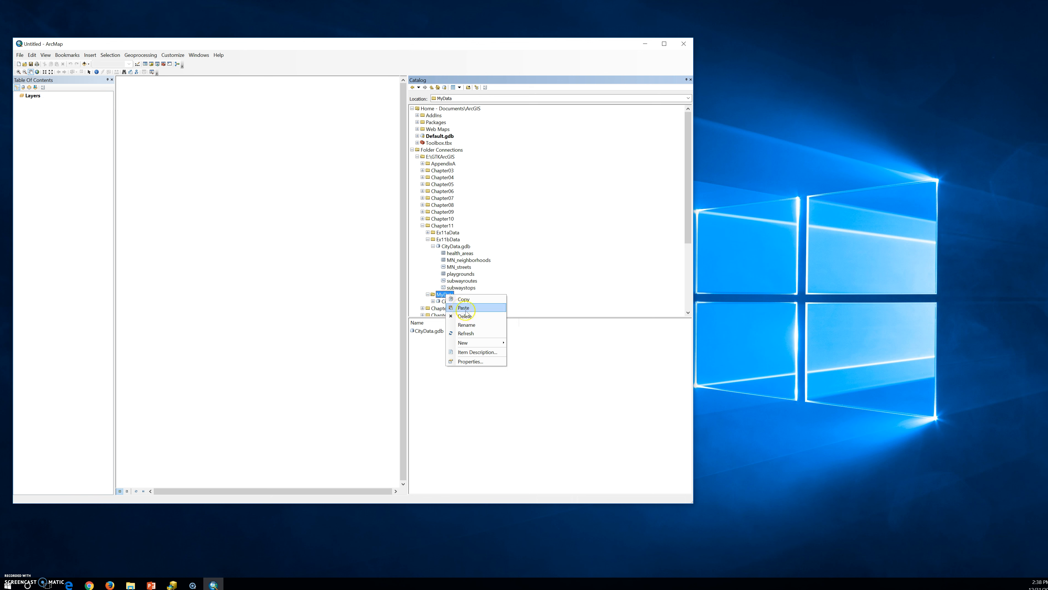
left_click(470, 310)
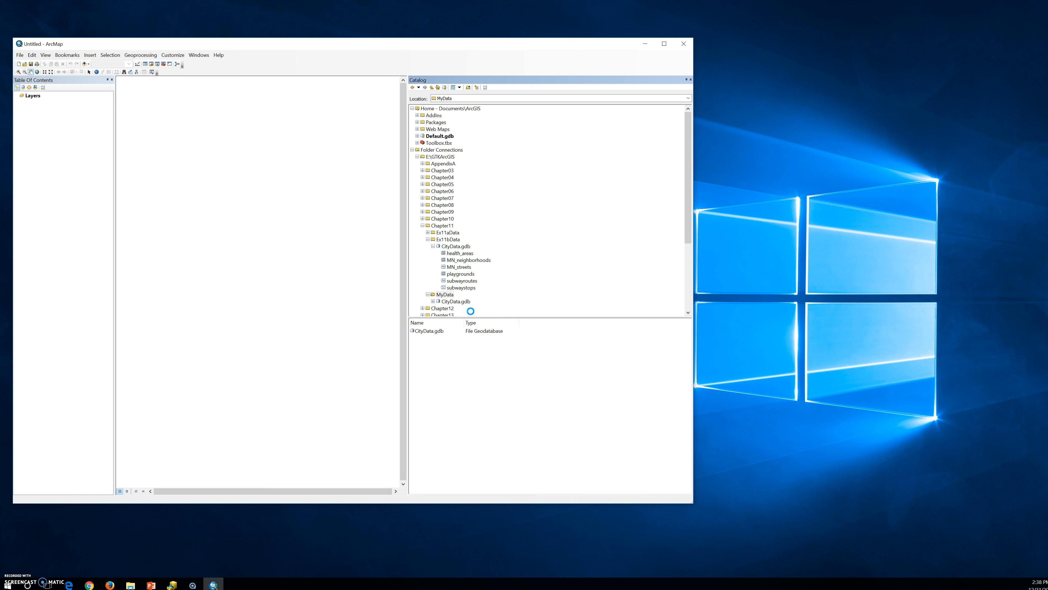
left_click(470, 314)
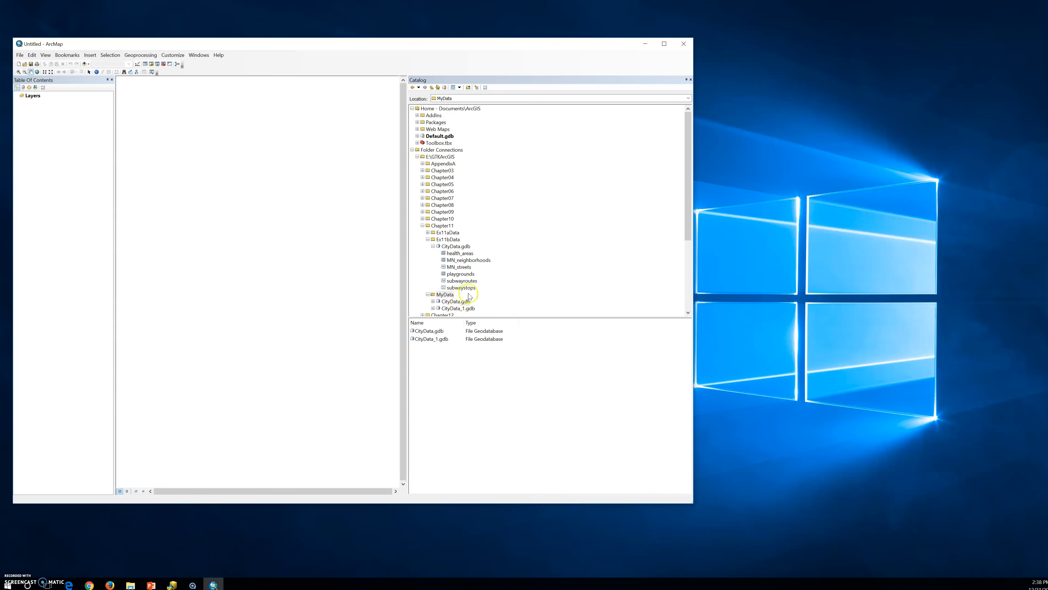
Expand CityData_1.gdb in the MyData folder and widen the Type column of its contents list
scroll(474, 291, "down", 1)
left_click(461, 288)
left_click(433, 287)
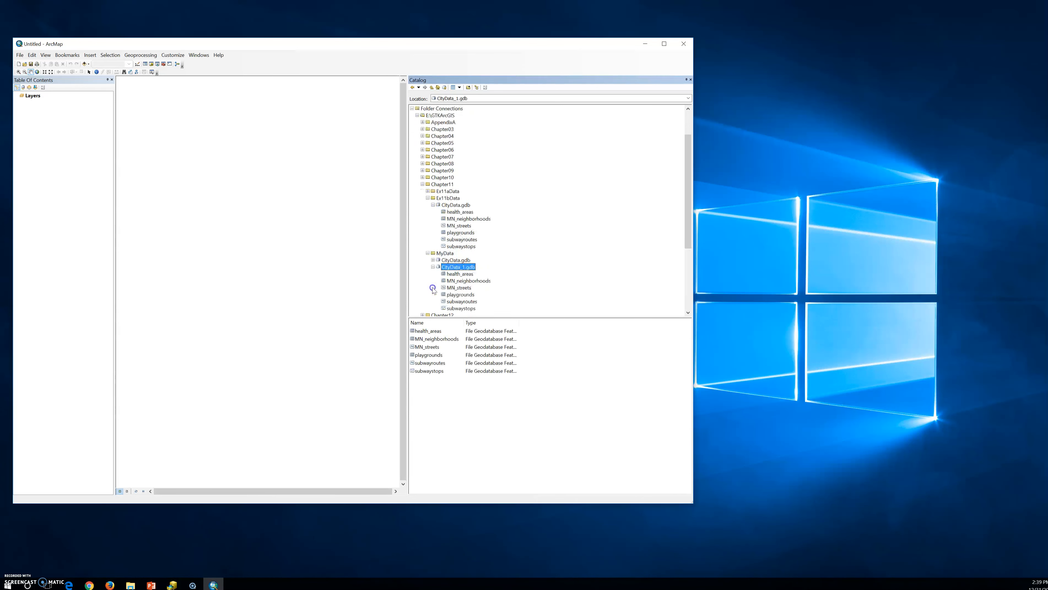
left_click_drag(520, 323, 584, 329)
scroll(479, 285, "down", 2)
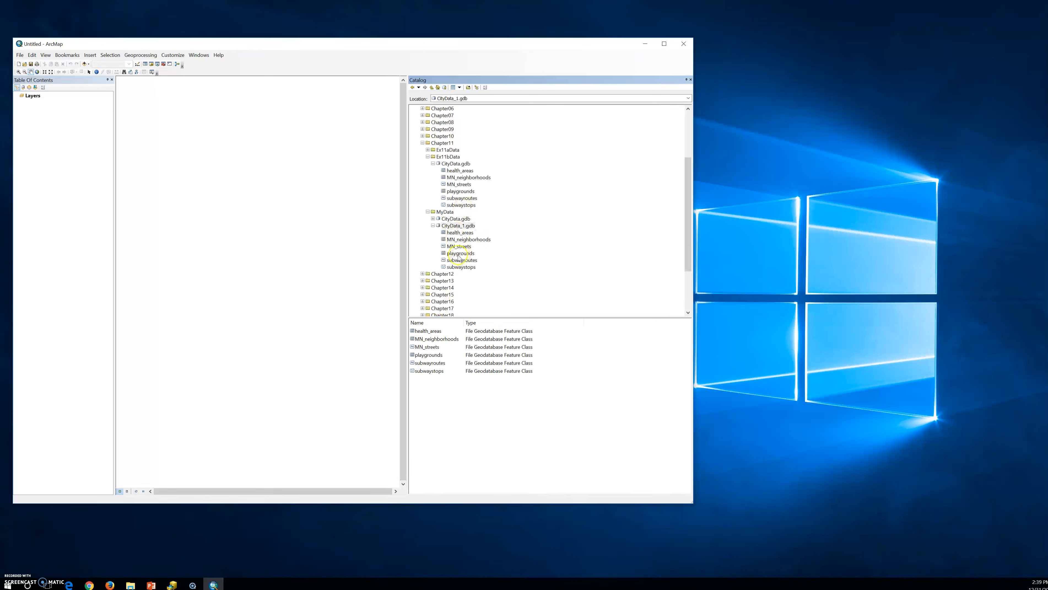
Start a new polygon feature class in CityData_1.gdb and try to name it playgrounds
right_click(451, 231)
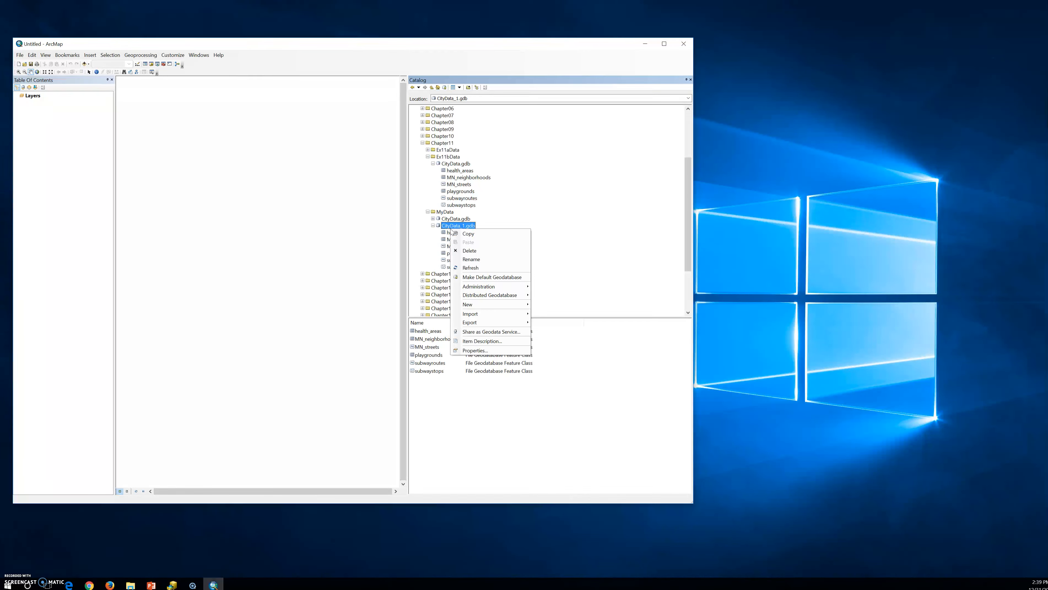
left_click(489, 309)
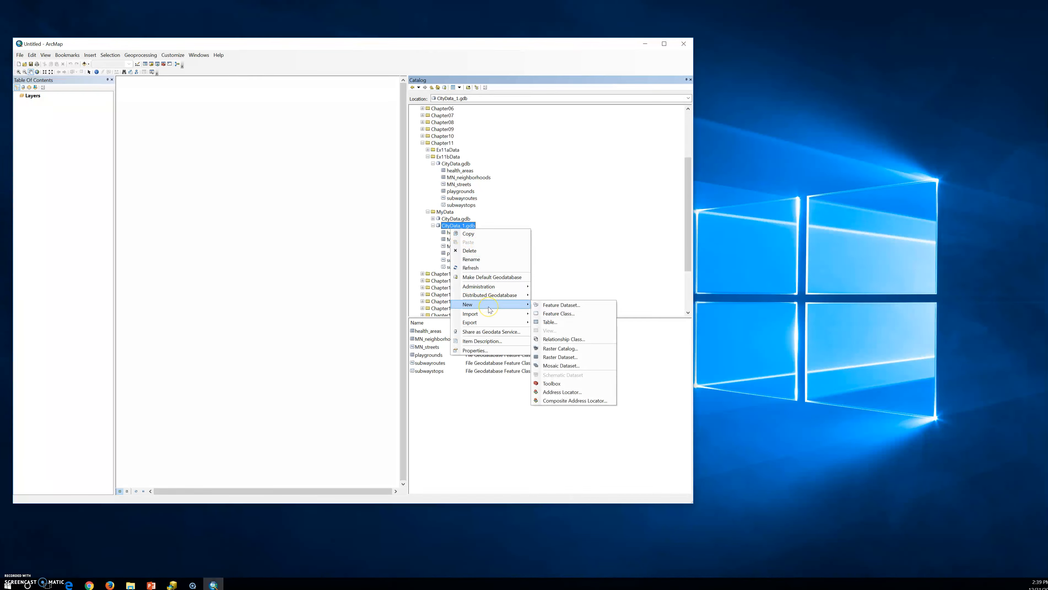
left_click(491, 309)
left_click(558, 314)
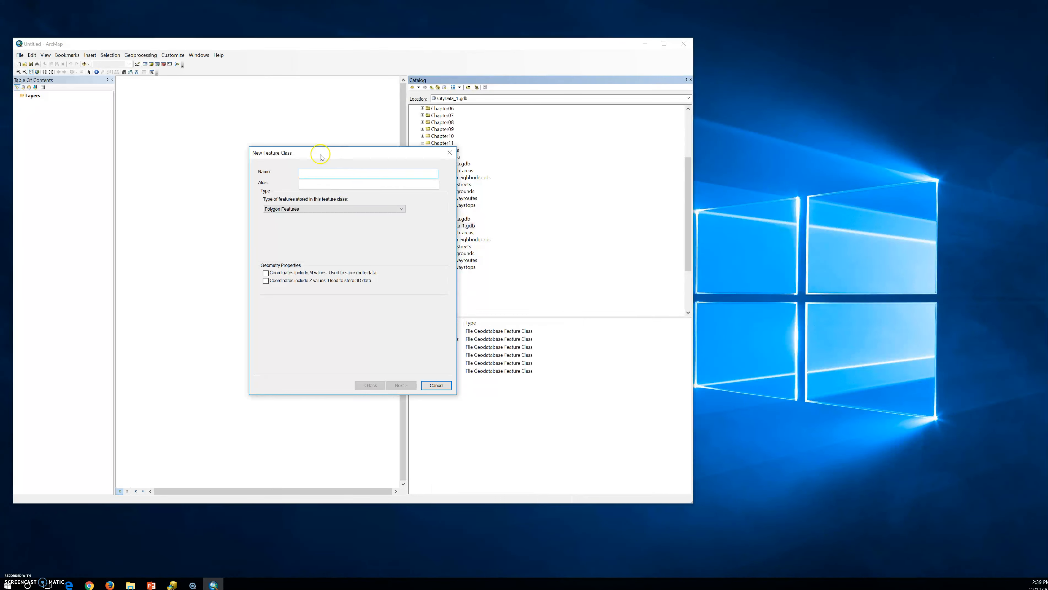
left_click_drag(326, 152, 343, 173)
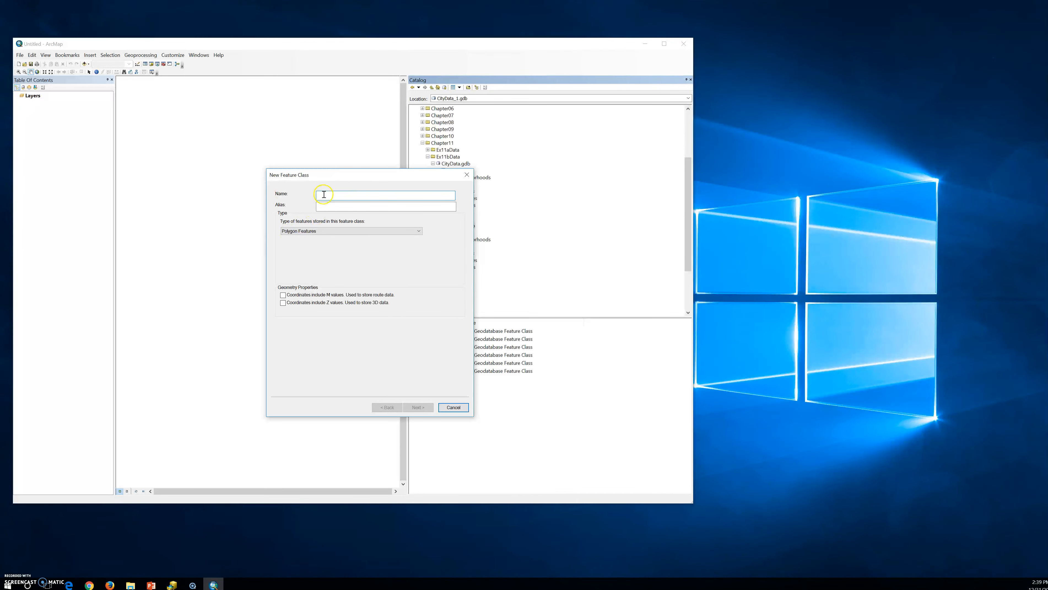
type("playgrounds")
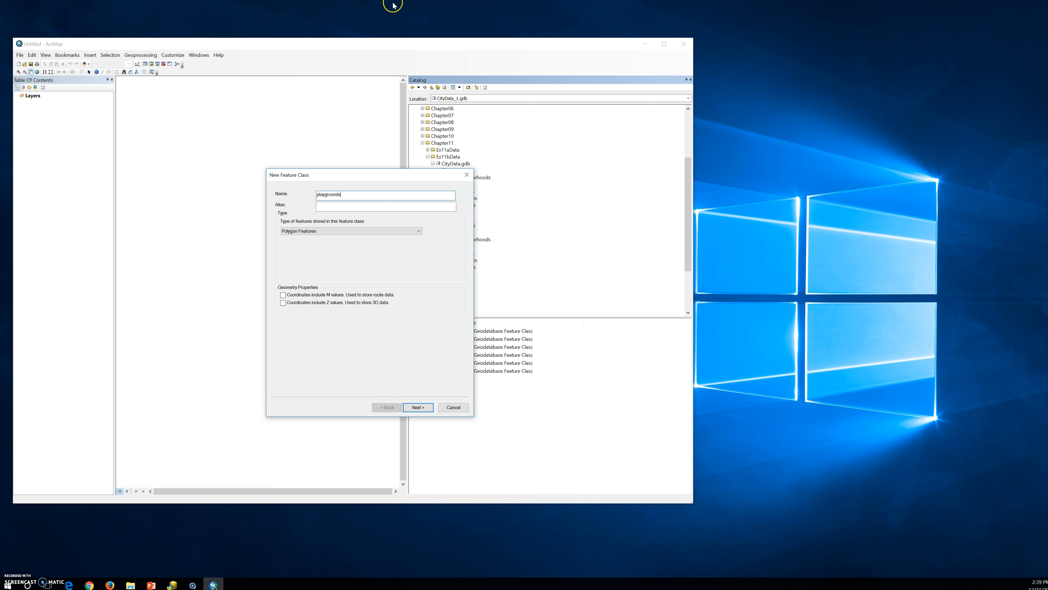
left_click(427, 407)
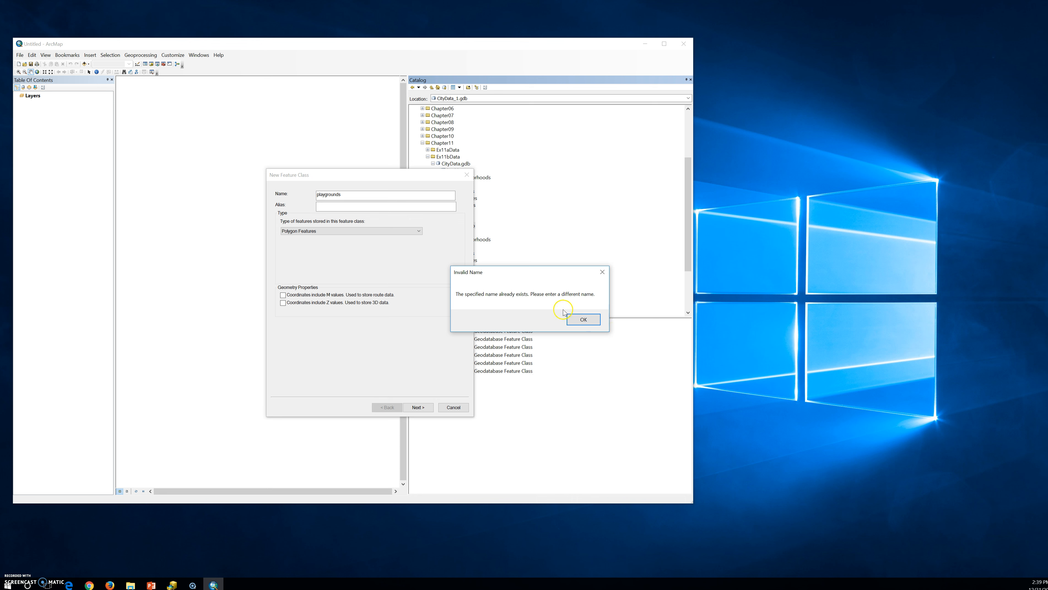
Name the new feature class playgrounds_new and proceed to its coordinate system settings
left_click(584, 321)
left_click(364, 194)
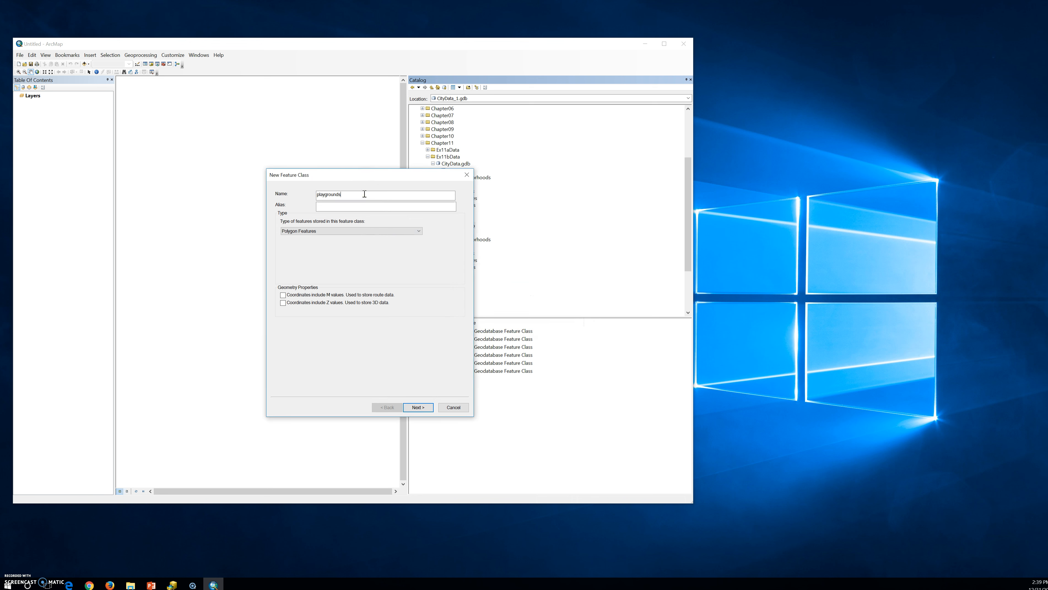
type("_new")
left_click(419, 408)
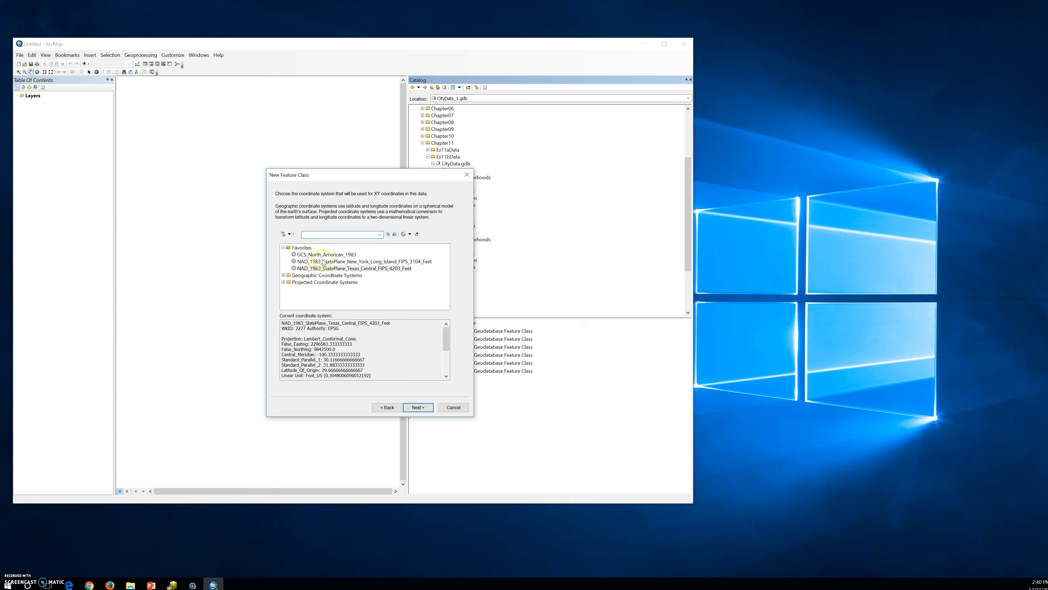
Assign the NAD_1983_StatePlane_New_York_Long_Island_FIPS_3104_Feet coordinate system and accept the default XY tolerance, resolution and storage configuration
left_click(403, 262)
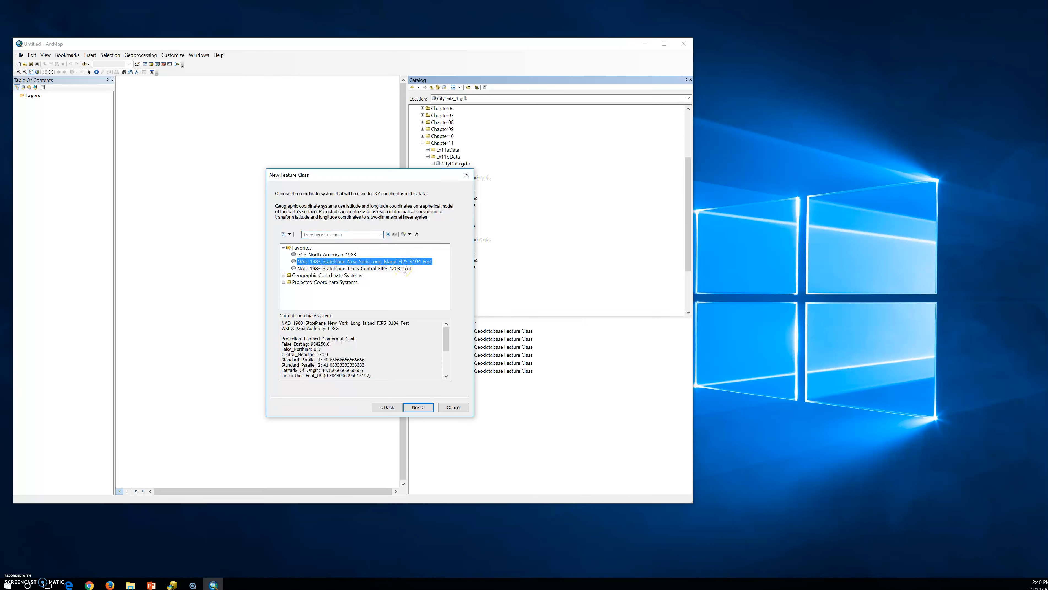
left_click(426, 408)
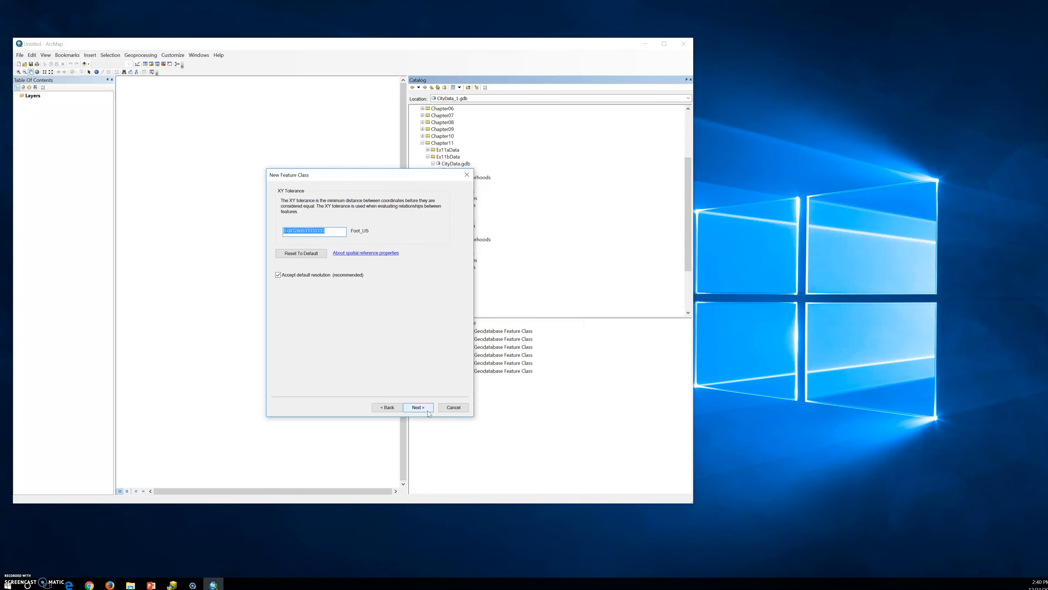
left_click(428, 411)
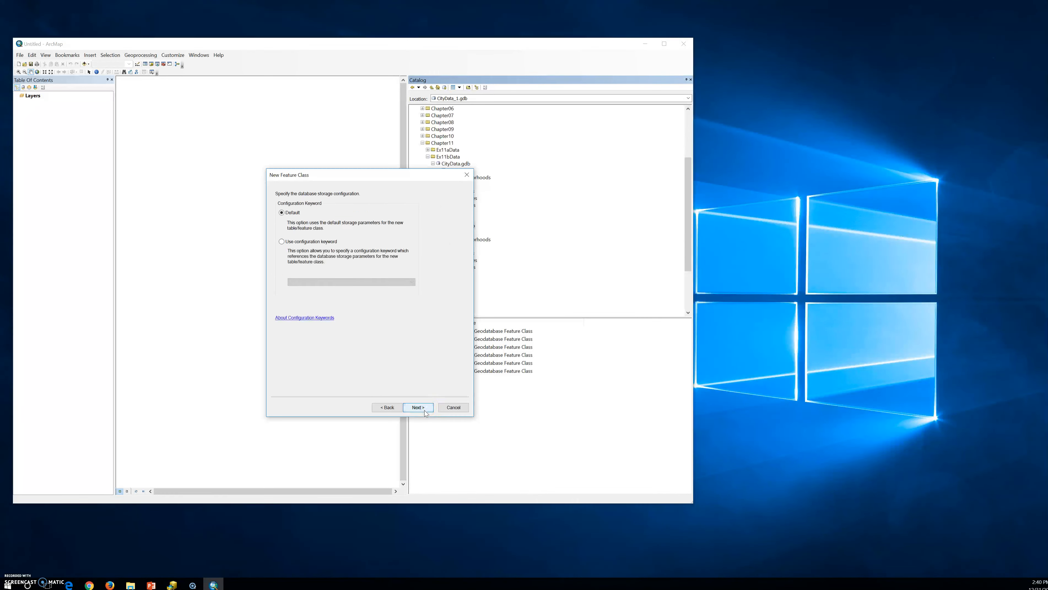
left_click(424, 411)
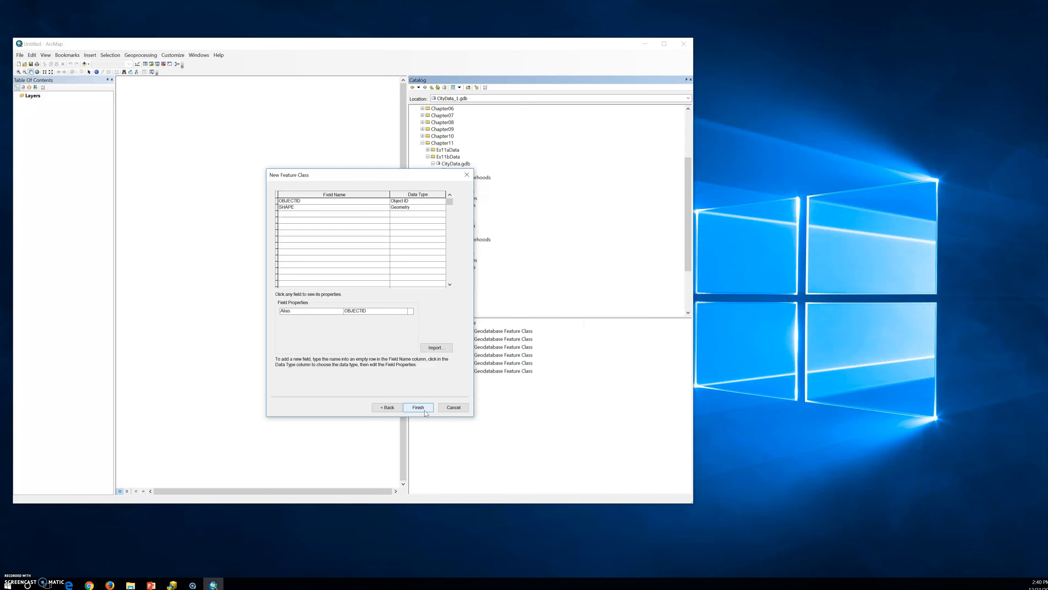
Go back to review the XY tolerance settings, keep the defaults and return to the field definitions
left_click(383, 409)
left_click(379, 408)
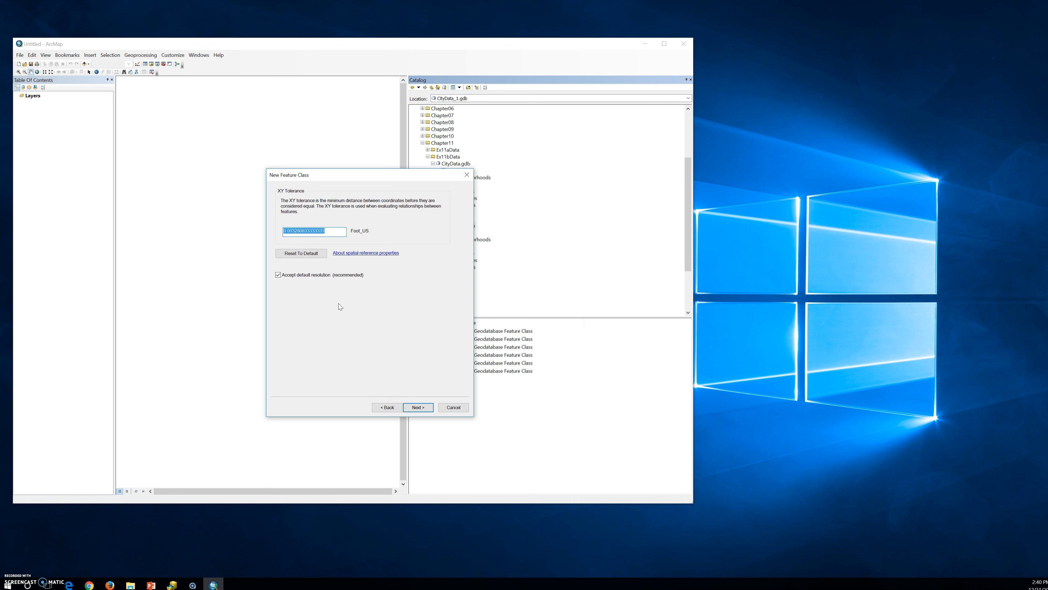
left_click(419, 408)
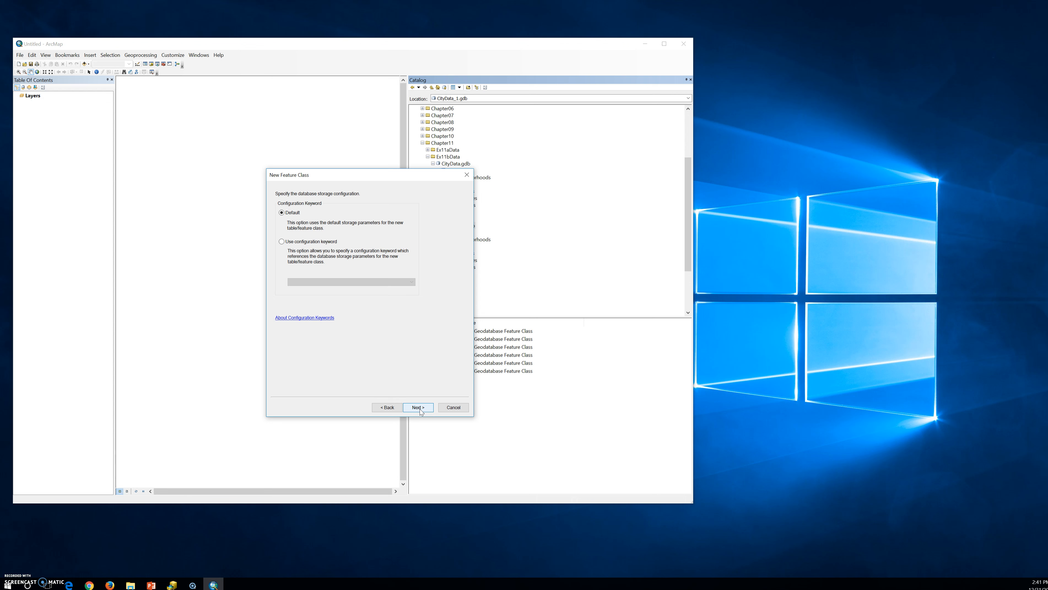
left_click(419, 409)
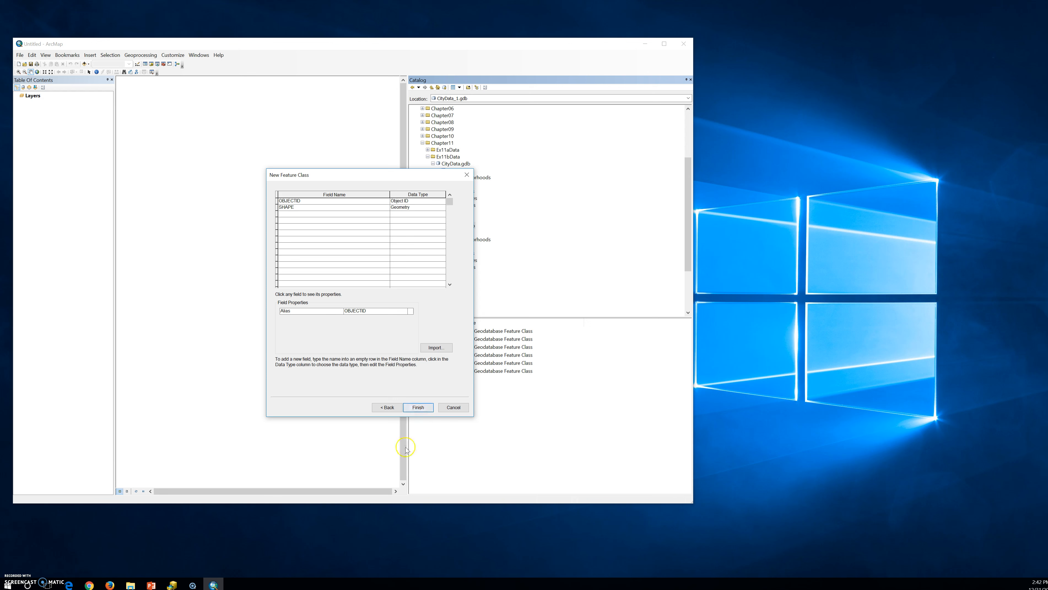
Examine the properties of the OBJECTID and SHAPE fields, including the geometry type
left_click(409, 210)
left_click(375, 202)
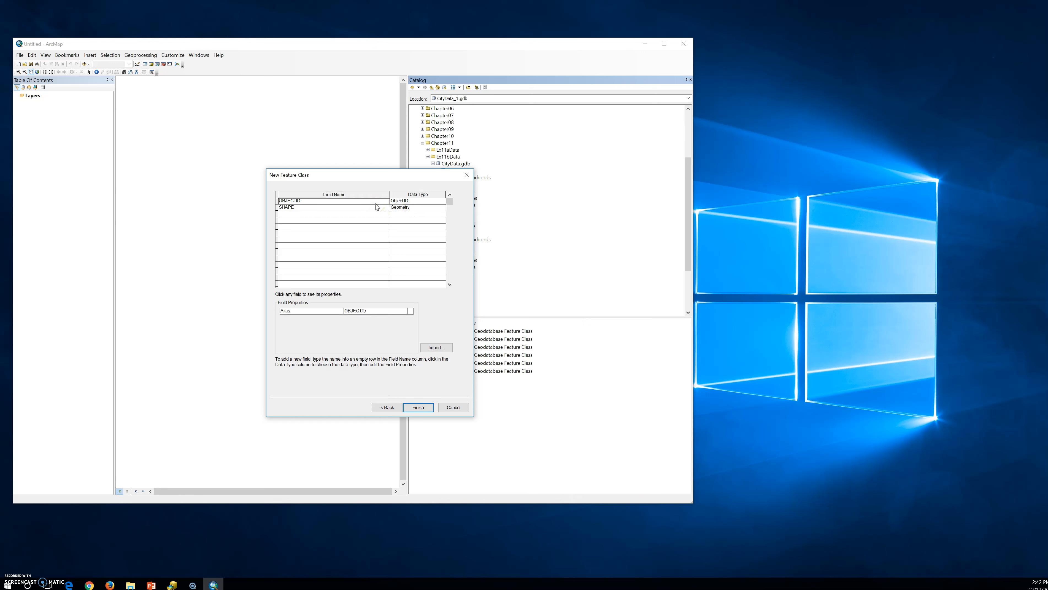
left_click(344, 207)
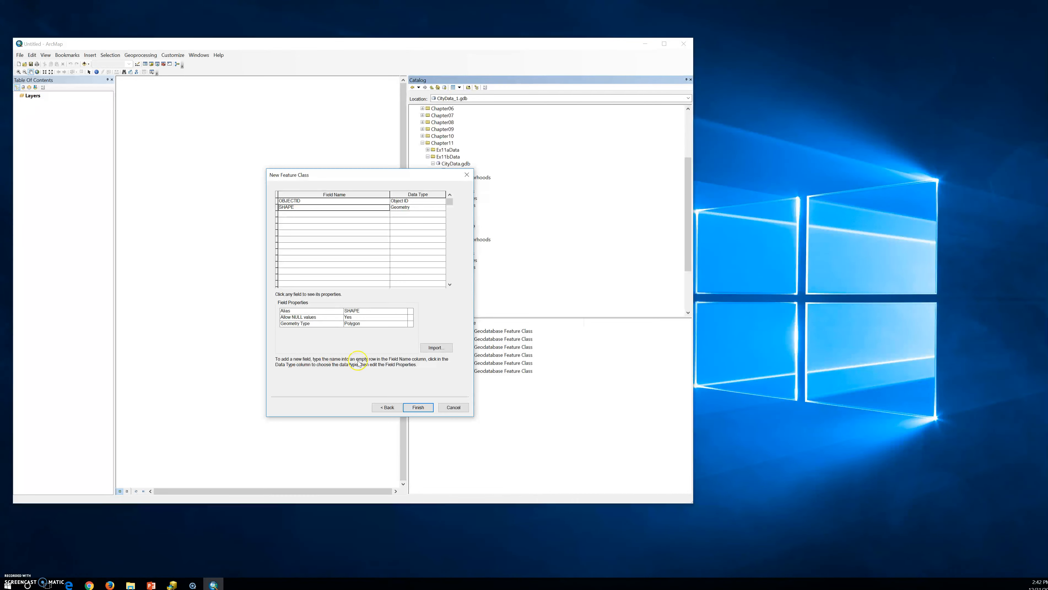
left_click(358, 324)
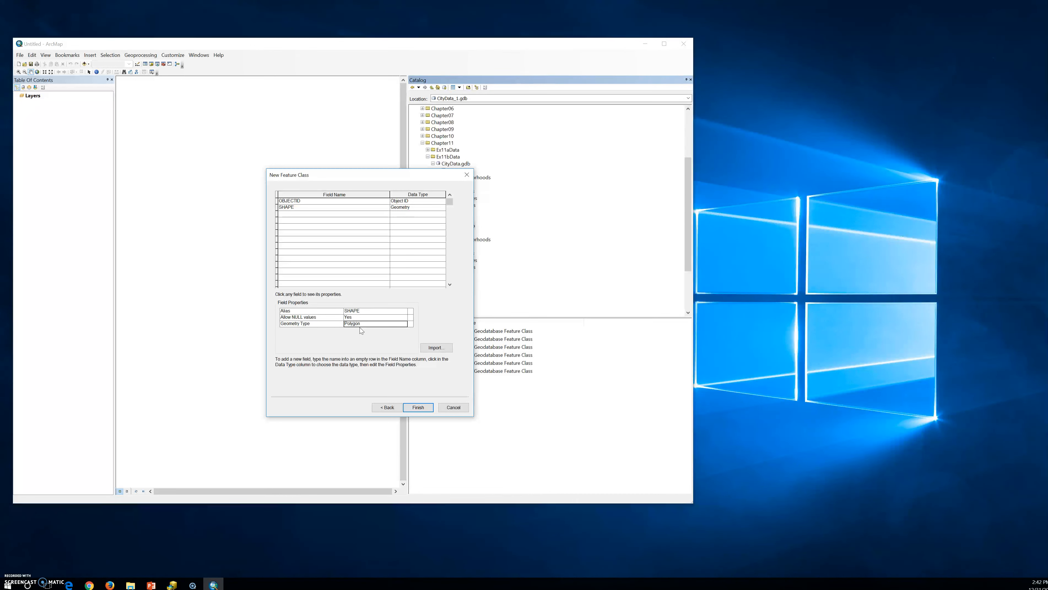
Add a field named Inspect_Date with the Date data type
left_click(301, 215)
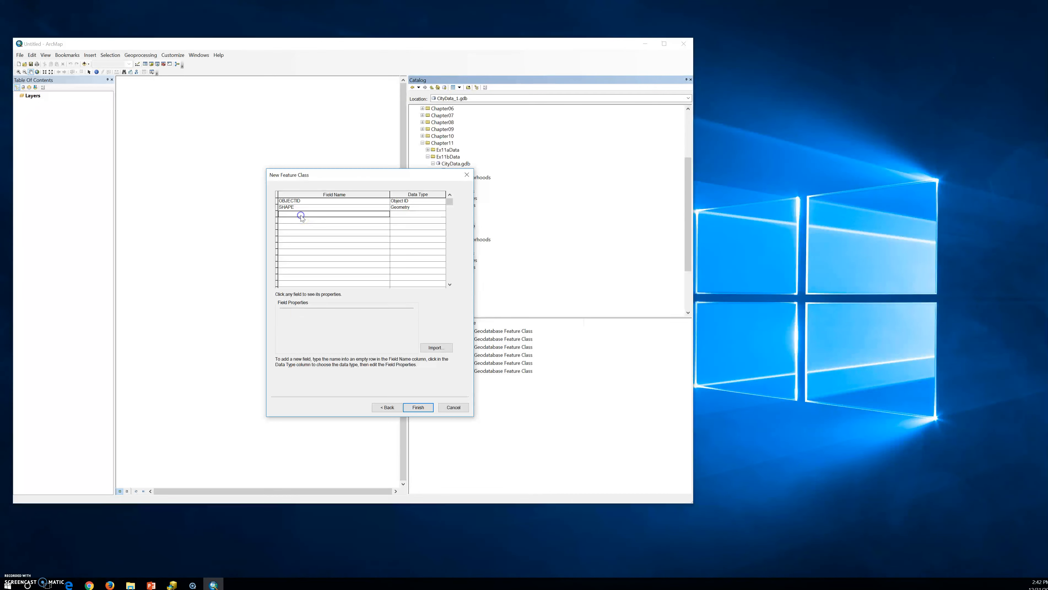
type("Inspect_Date")
left_click(425, 215)
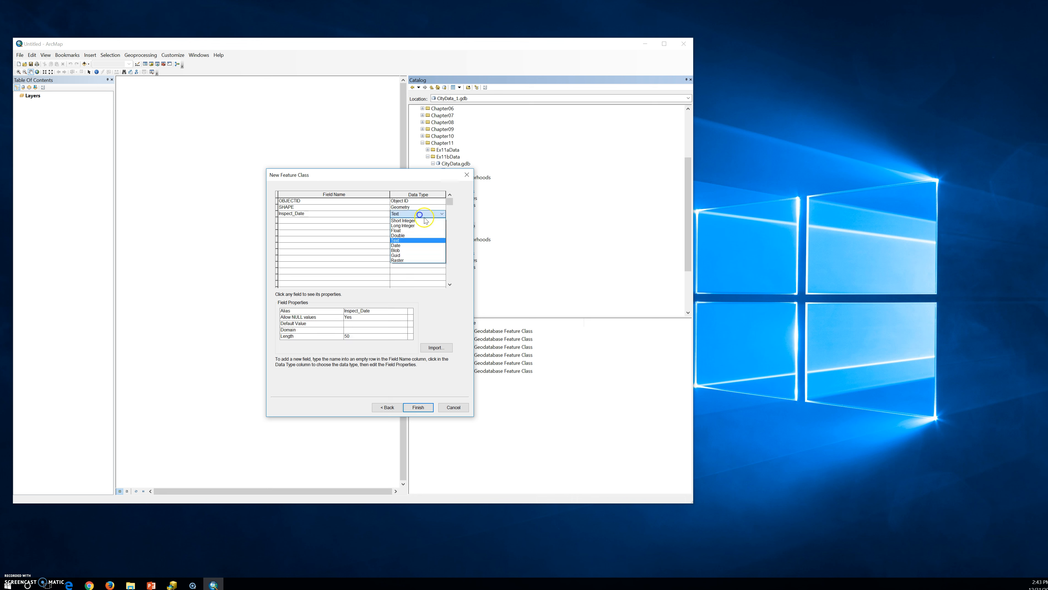
left_click(404, 245)
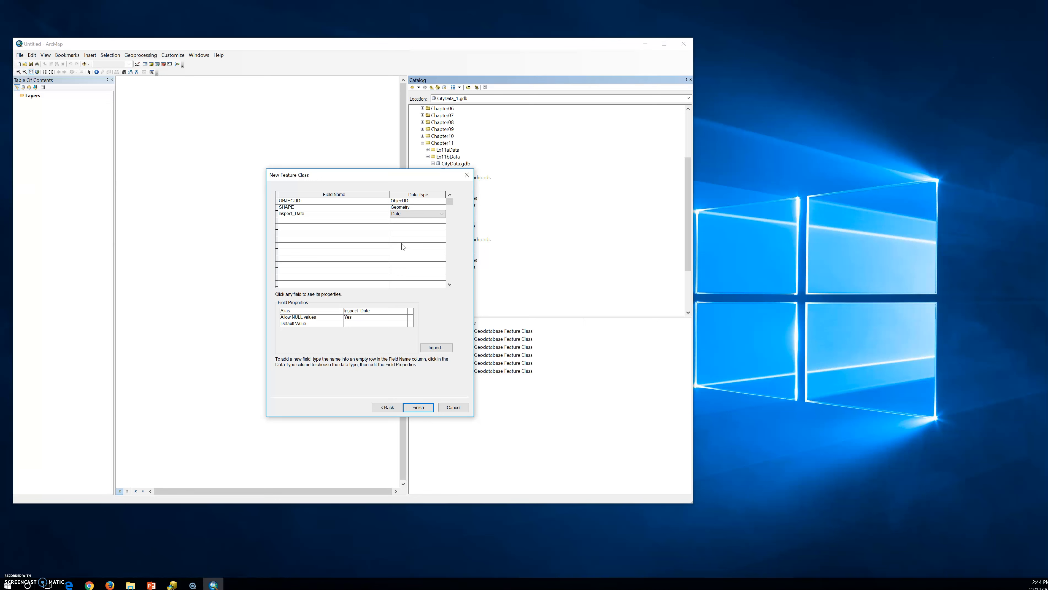
Add a field called Name with the Text data type
left_click(318, 222)
type("Name")
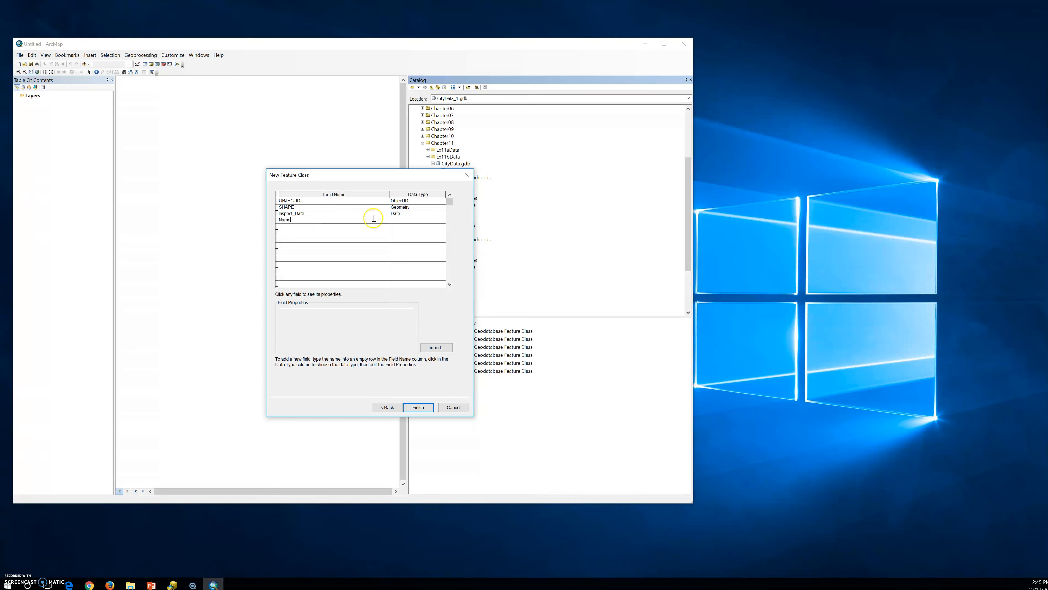
left_click(399, 220)
left_click(406, 247)
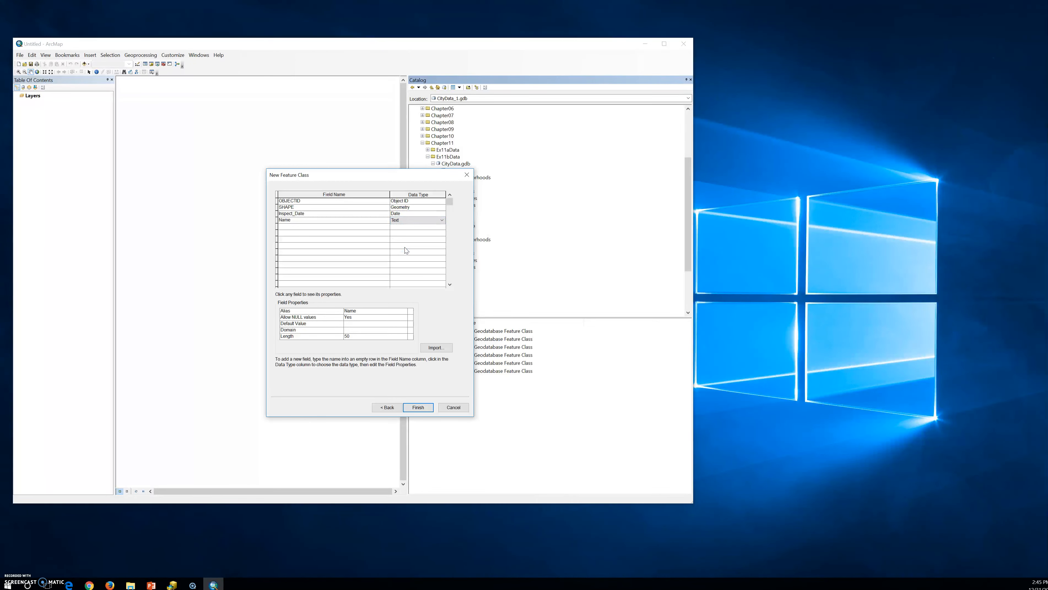
Add a field named Borough with the Text data type and finish creating the playgrounds_new feature class
left_click(290, 227)
type("Br")
type("rough")
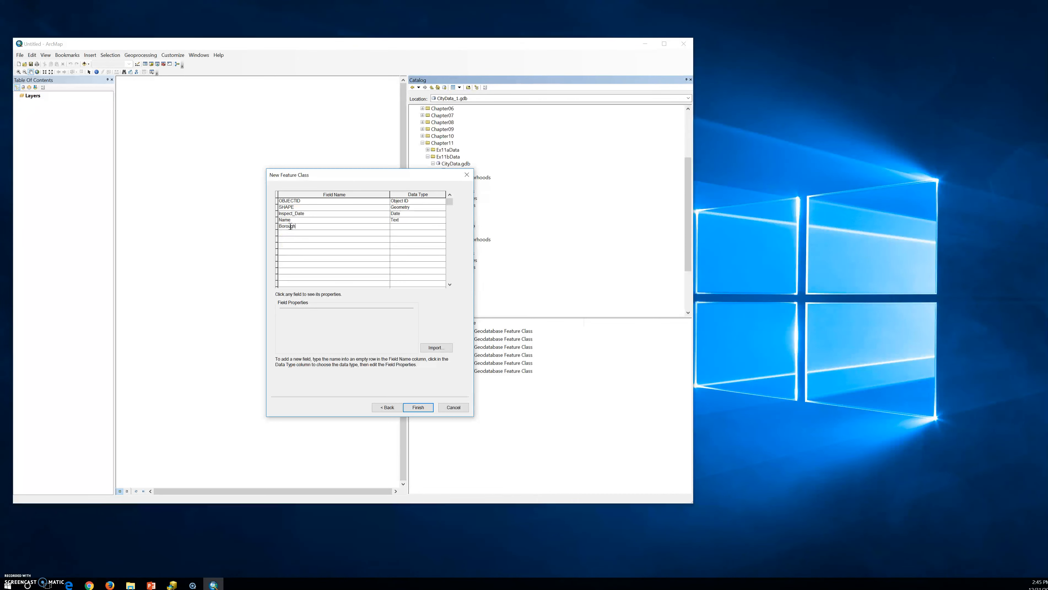
left_click(417, 227)
left_click(404, 254)
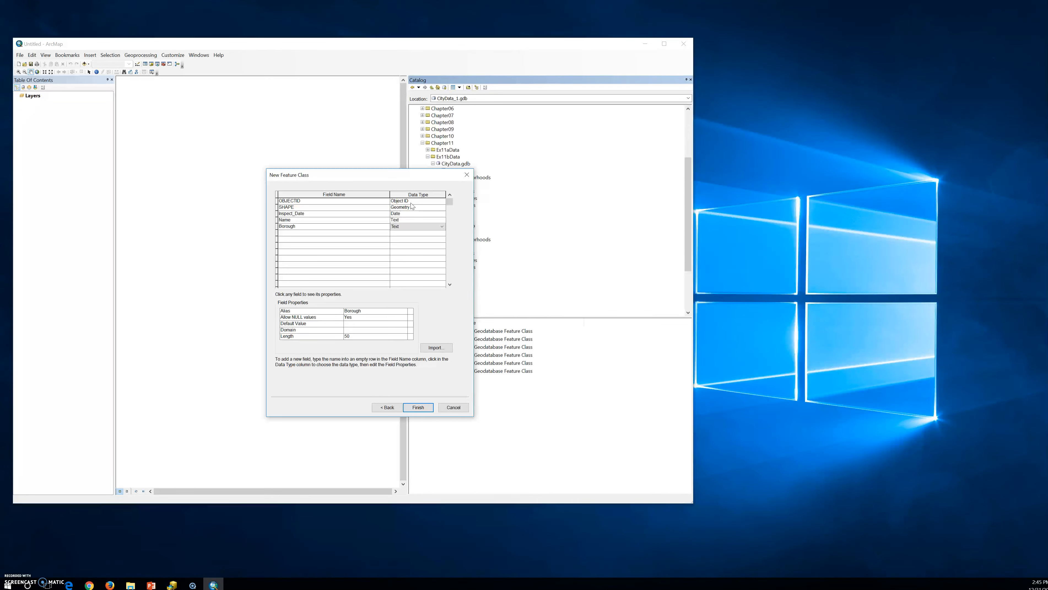
left_click(423, 407)
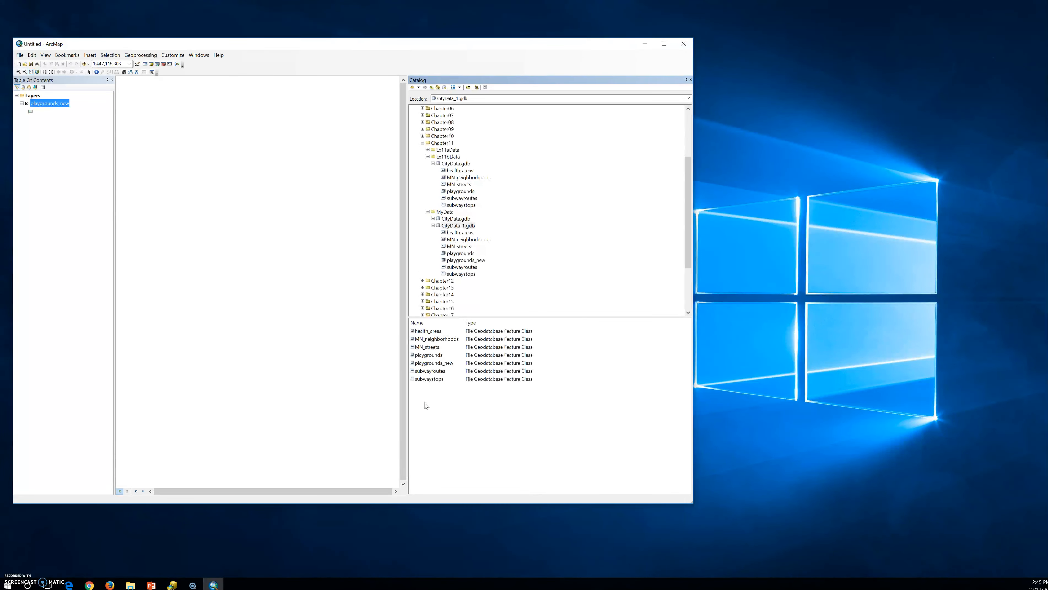
Examine the feature classes in the CityData_1 geodatabase, comparing playgrounds_new with playgrounds and the other entries
left_click(475, 260)
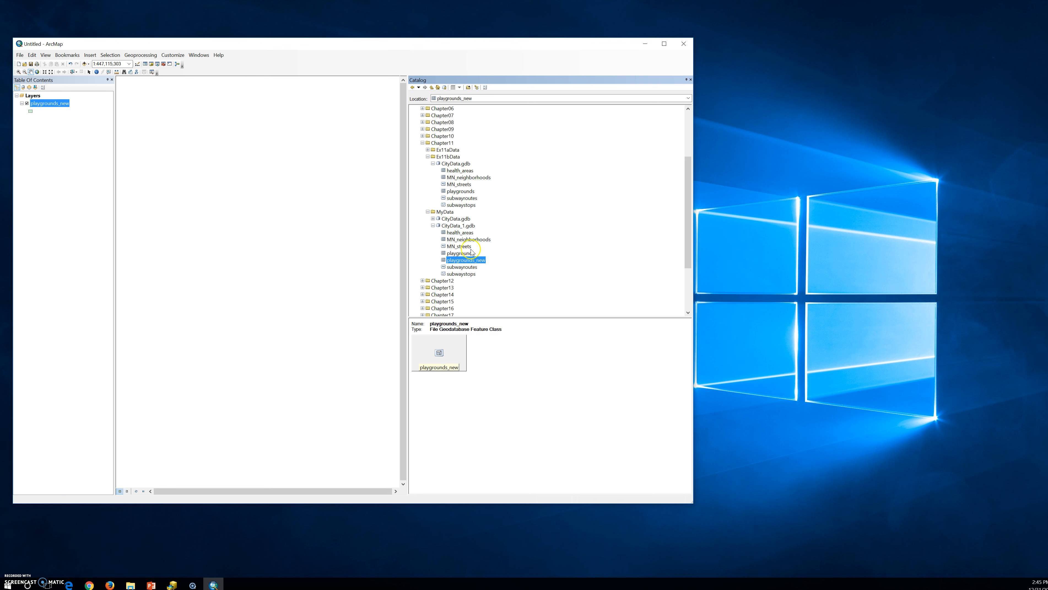
left_click(453, 241)
left_click(454, 246)
left_click(456, 253)
left_click(457, 267)
left_click(458, 274)
left_click(460, 254)
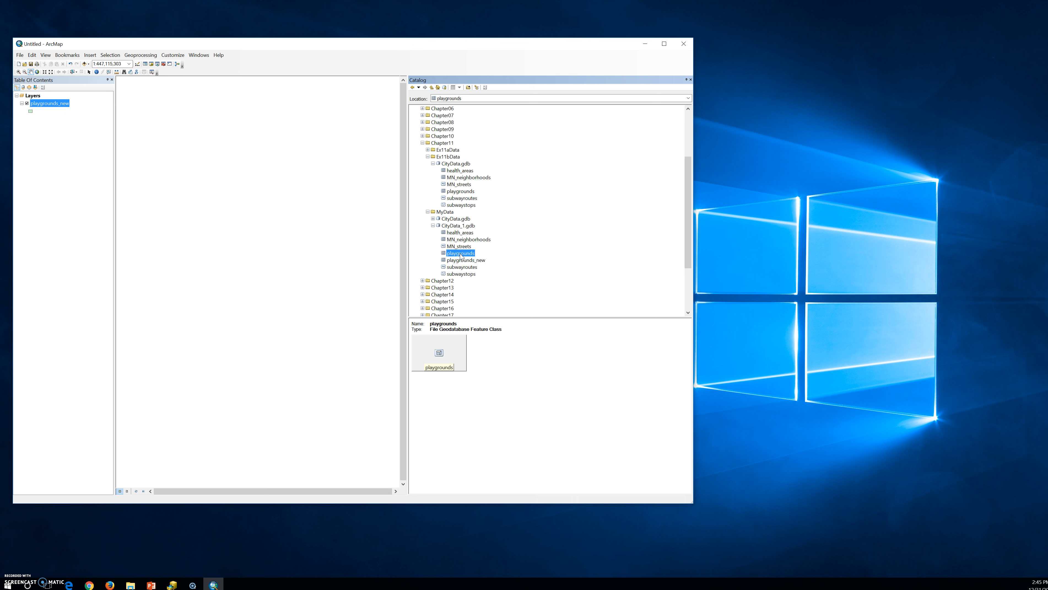
left_click_drag(460, 255, 458, 260)
Open the database properties of CityData_1.gdb and examine the NYC_borough domain's description, properties and coded values
right_click(459, 226)
left_click(483, 347)
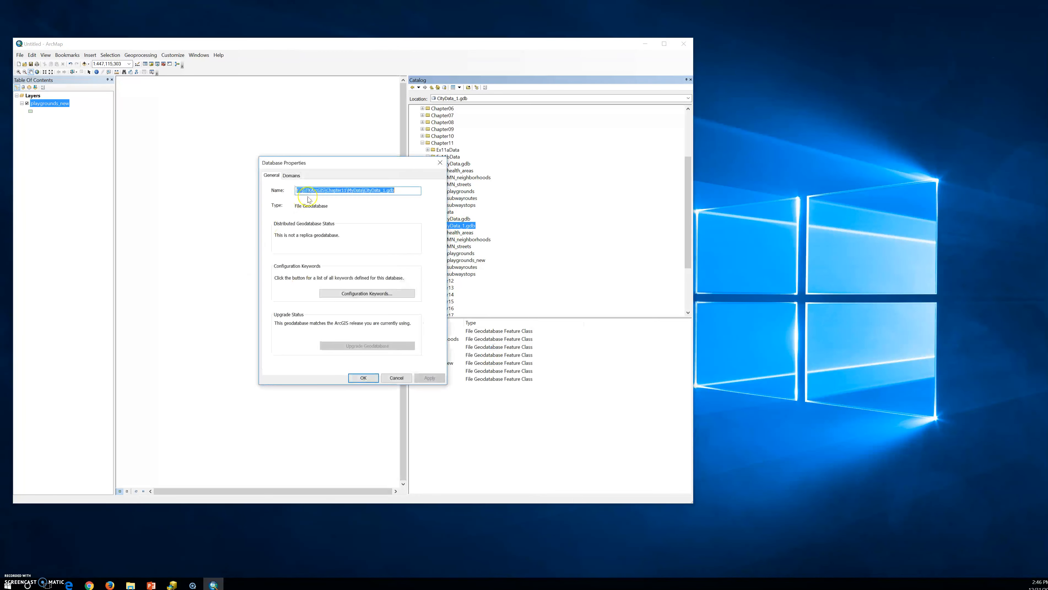
left_click(291, 176)
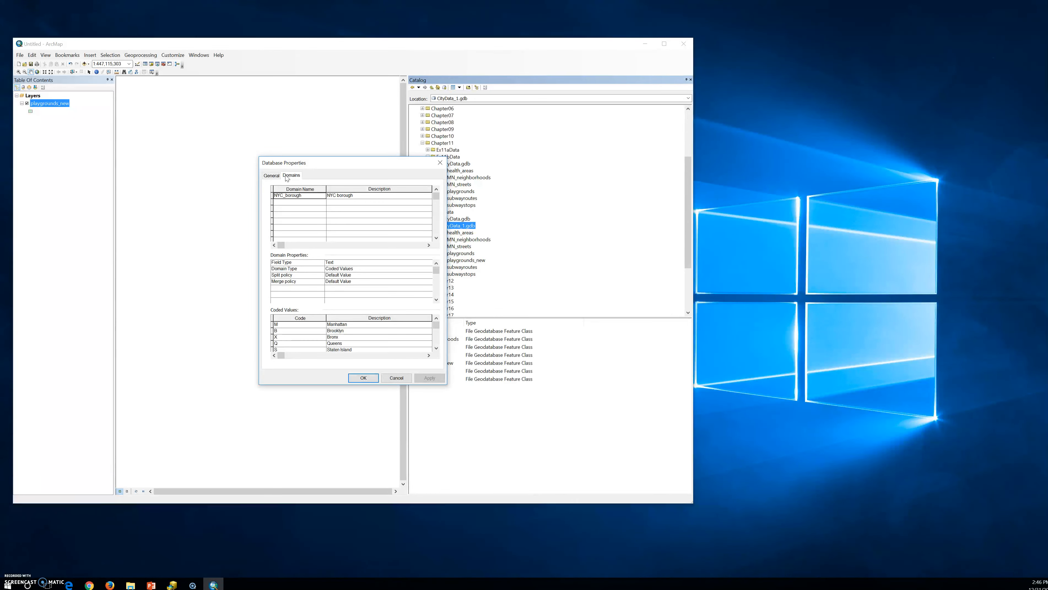
left_click(298, 208)
left_click(444, 167)
left_click(343, 198)
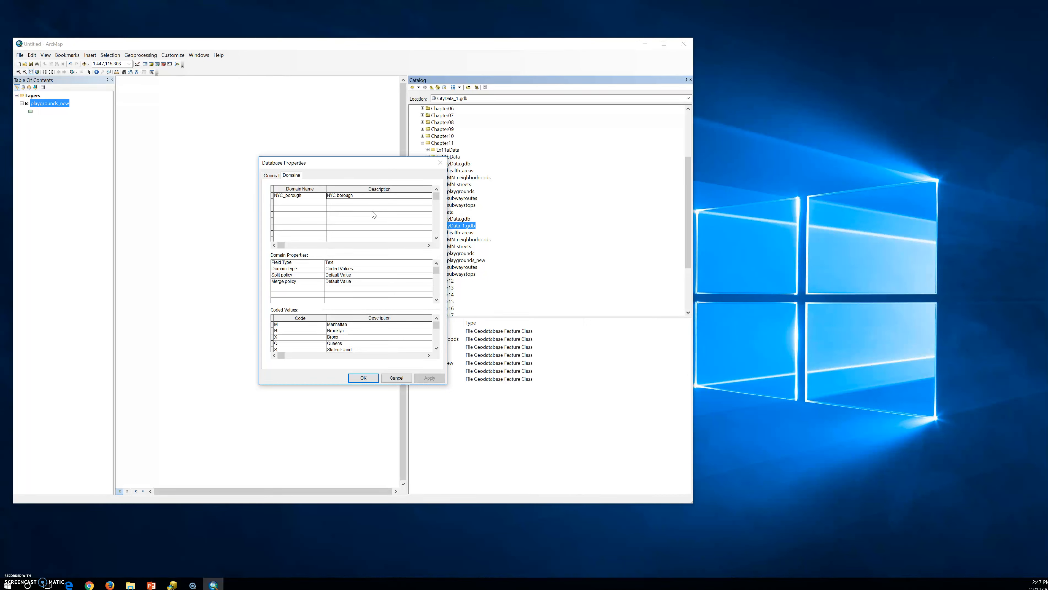
scroll(373, 275, "down", 1)
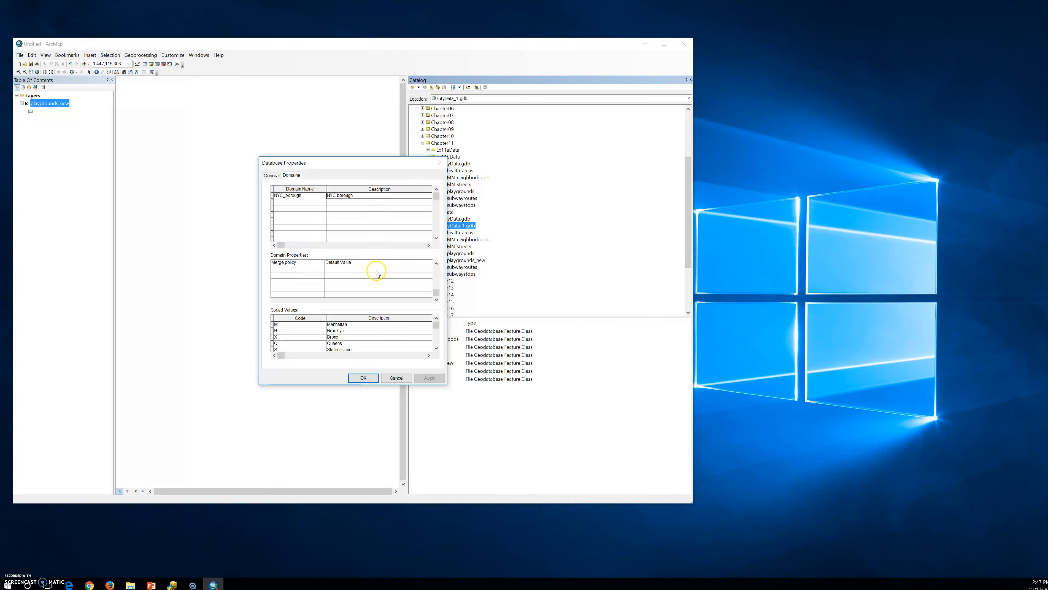
left_click(435, 238)
left_click_drag(436, 232, 430, 194)
left_click(436, 348)
left_click(436, 325)
Compare an empty domain row with NYC_borough, review its split and merge policies and coded values, and close the database properties
left_click(302, 203)
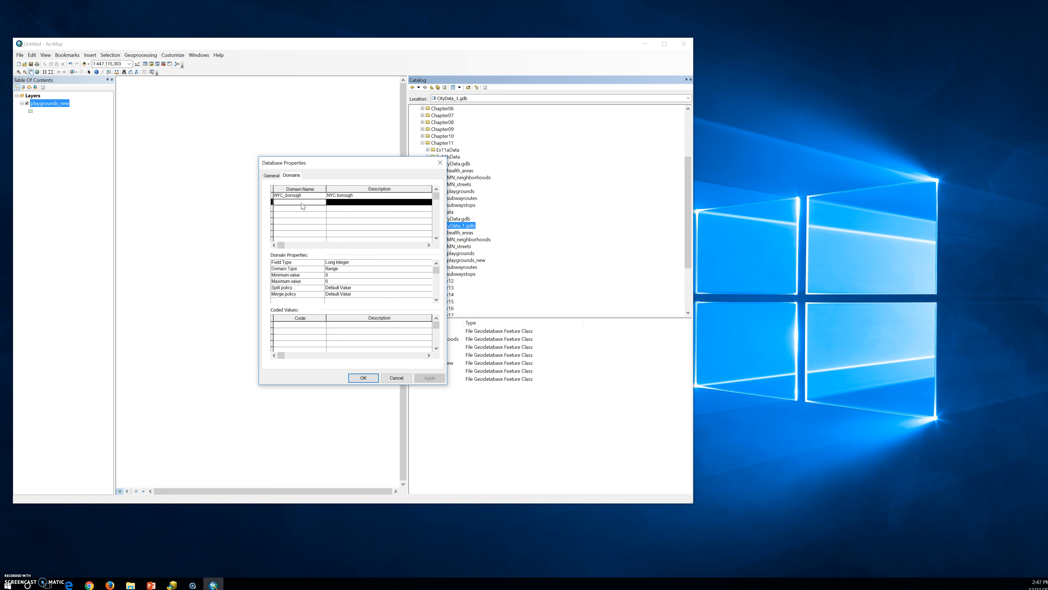
left_click(303, 194)
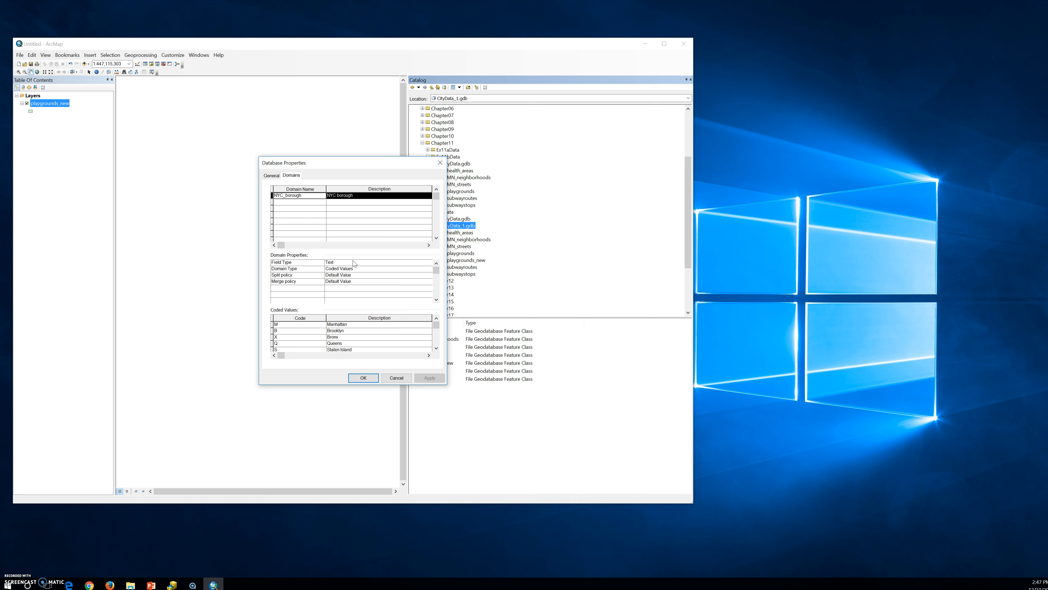
left_click(347, 281)
left_click(348, 282)
left_click(345, 283)
left_click(343, 295)
left_click(300, 316)
left_click(355, 353)
left_click(363, 378)
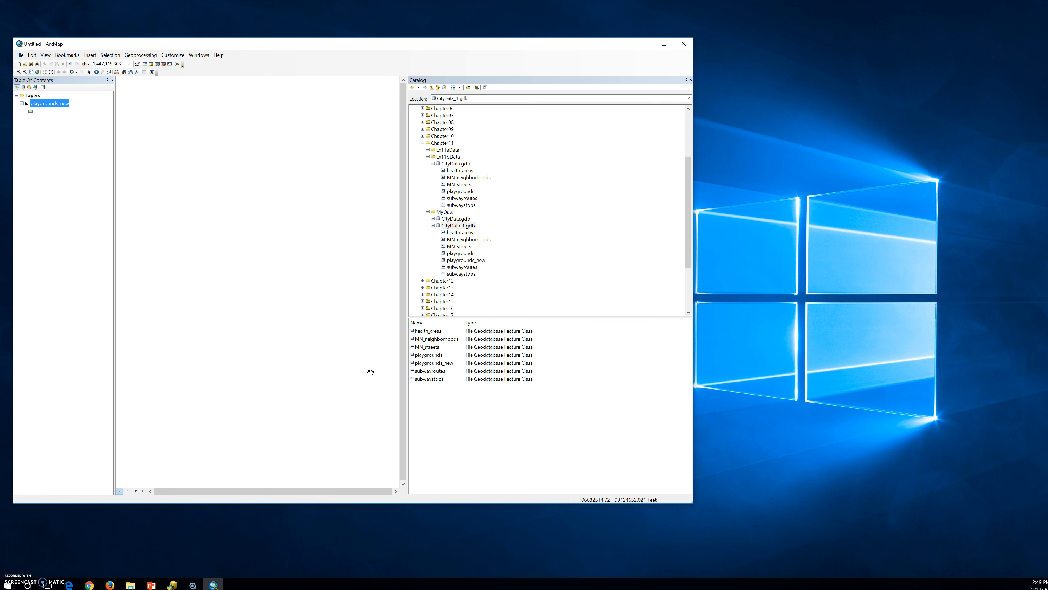
right_click(470, 261)
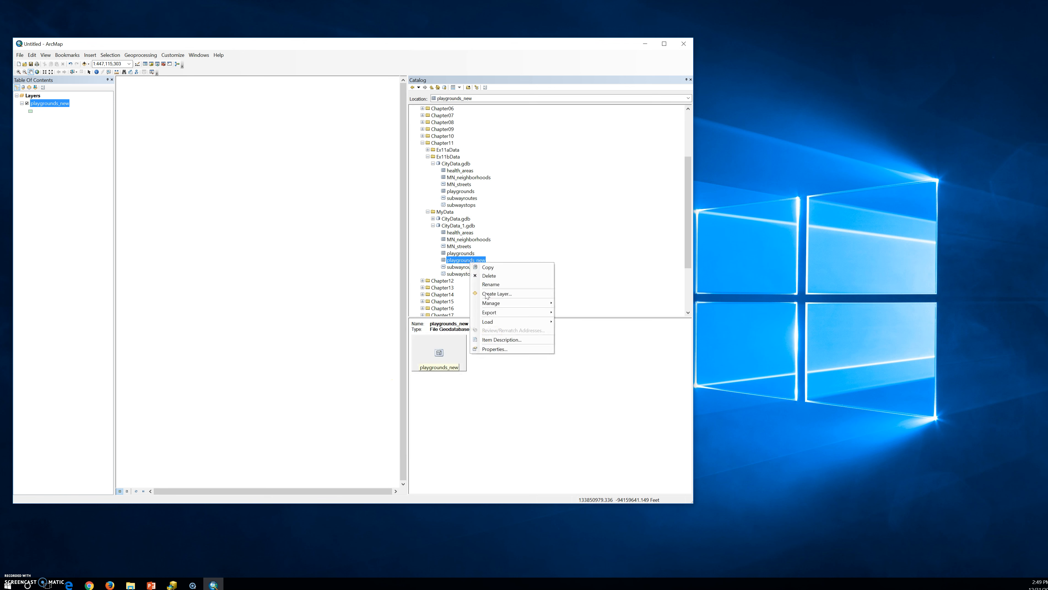
left_click(492, 357)
right_click(459, 261)
left_click(502, 348)
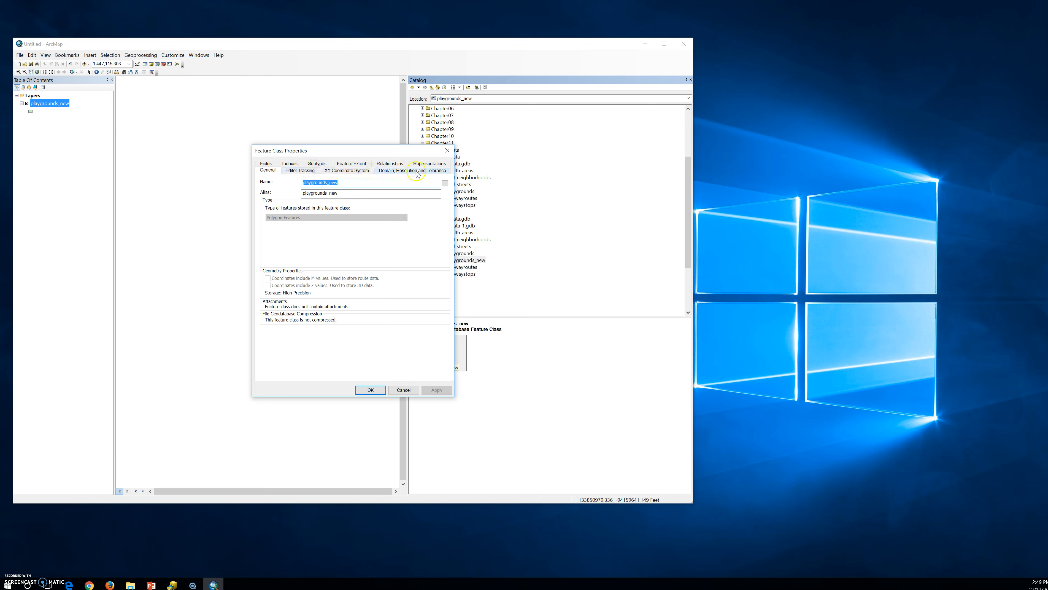
left_click(447, 150)
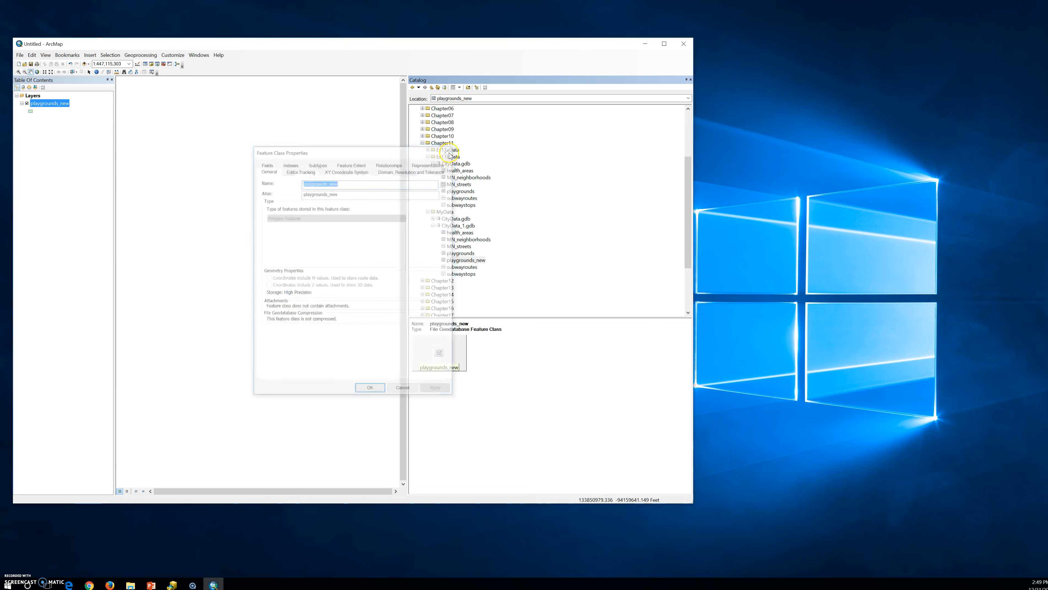
Open the playgrounds_new feature class properties and assign the NYC_borough domain to the Borough field
right_click(463, 261)
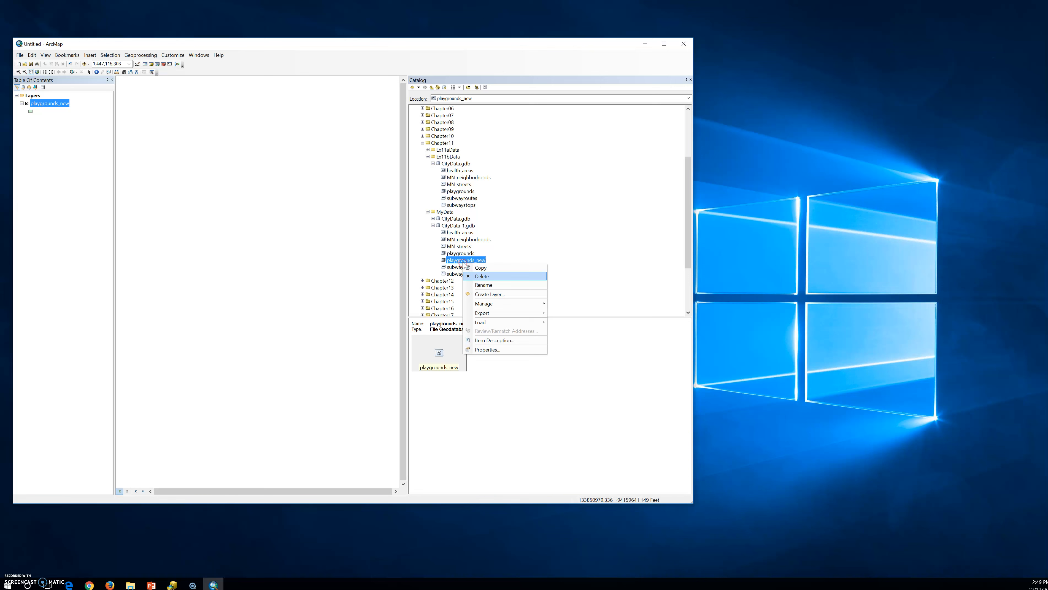
left_click(497, 349)
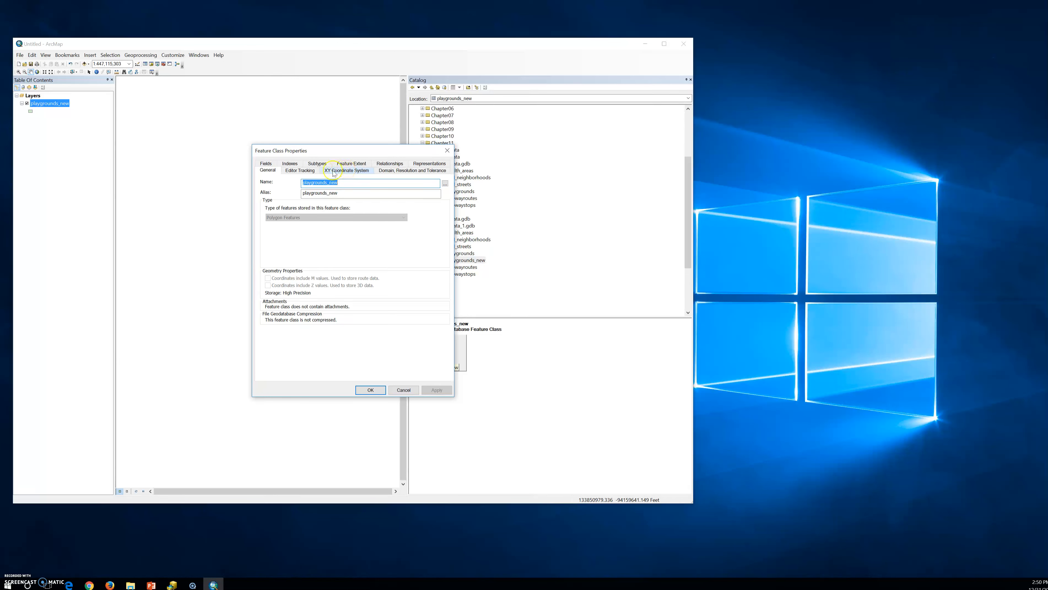
left_click(266, 163)
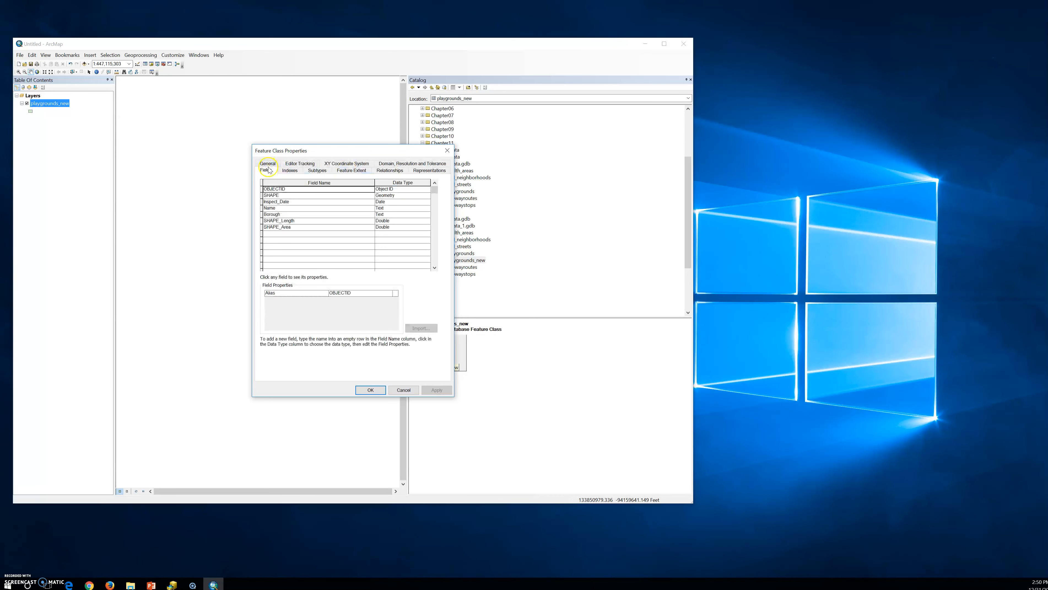
left_click(272, 169)
left_click(278, 215)
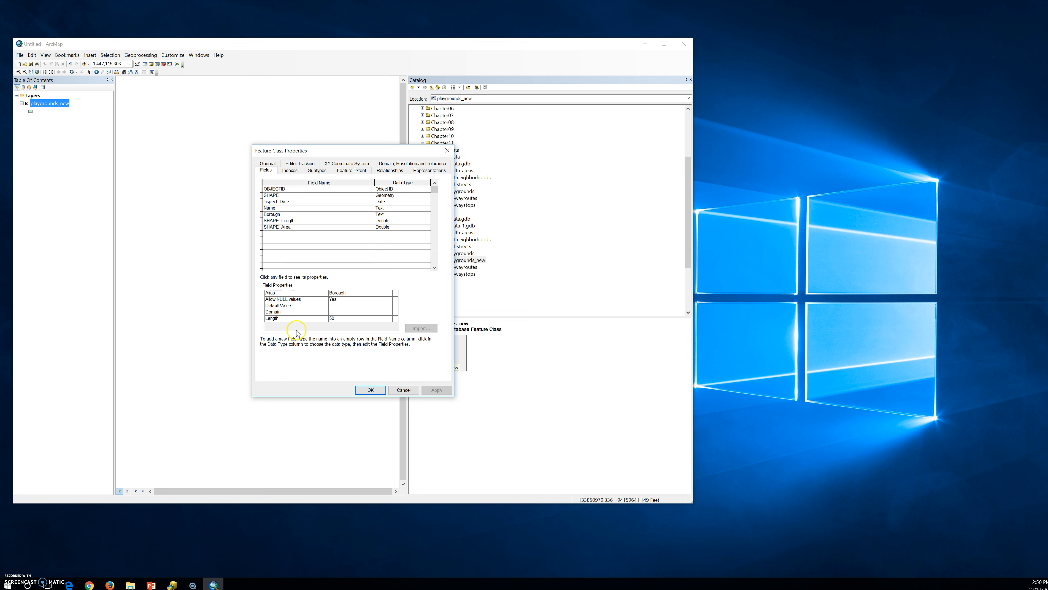
left_click(343, 312)
left_click(360, 320)
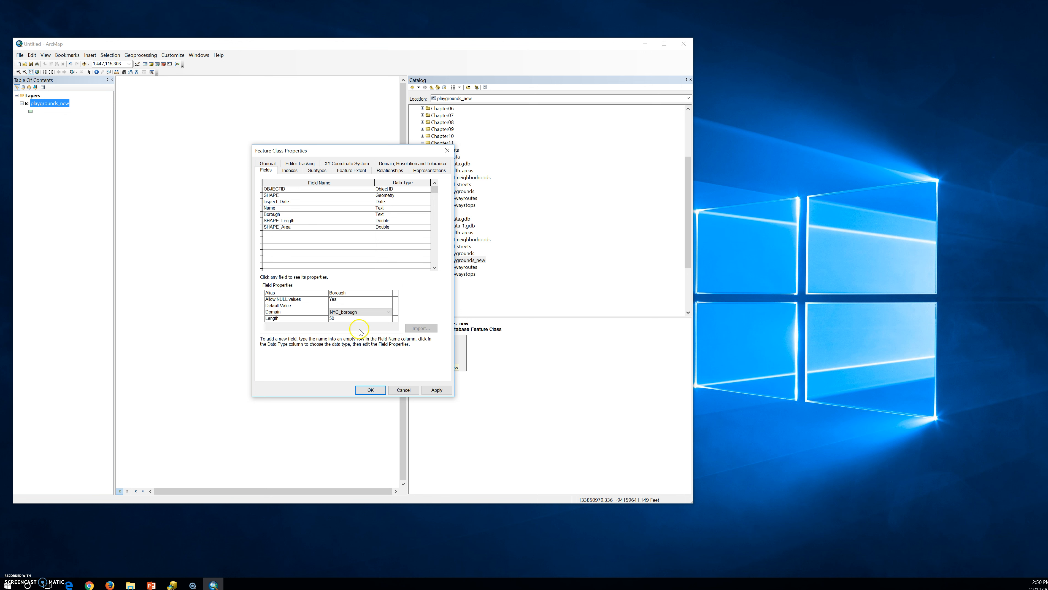
left_click(359, 333)
Set the Borough field's default value to M, then apply the changes and close the feature class properties
left_click(344, 305)
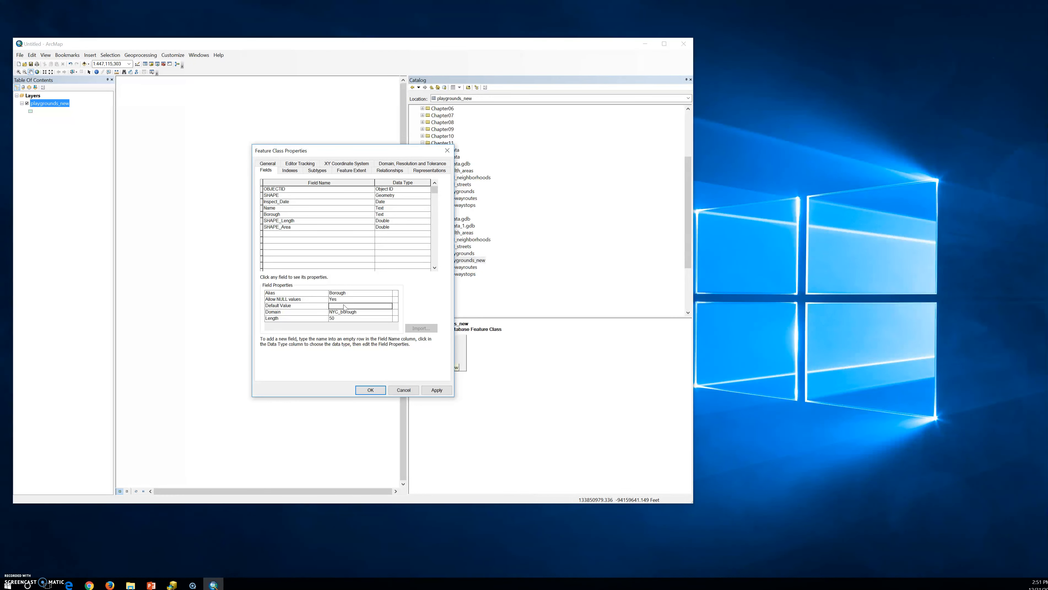
type("M")
left_click(437, 390)
left_click(371, 390)
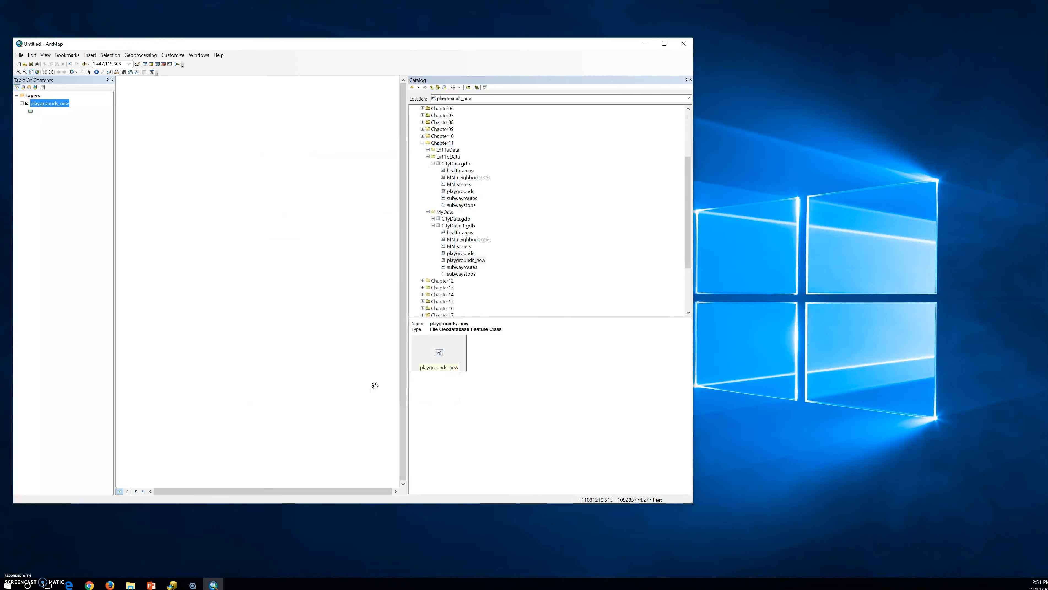
Close the untitled map document and exit the mapping program
left_click(375, 385)
left_click(687, 46)
left_click(362, 299)
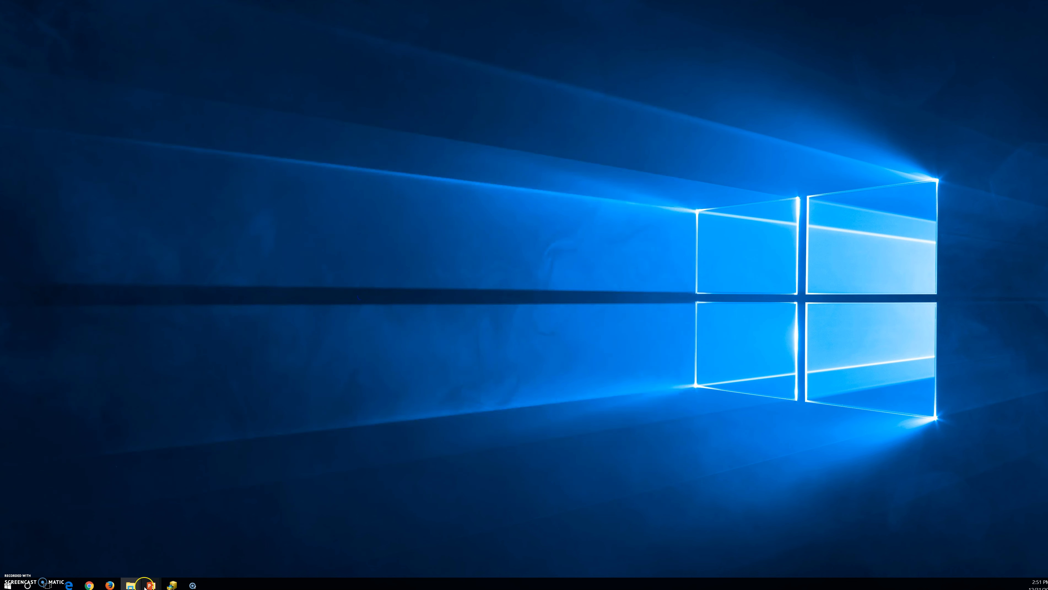
mouse_move(130, 585)
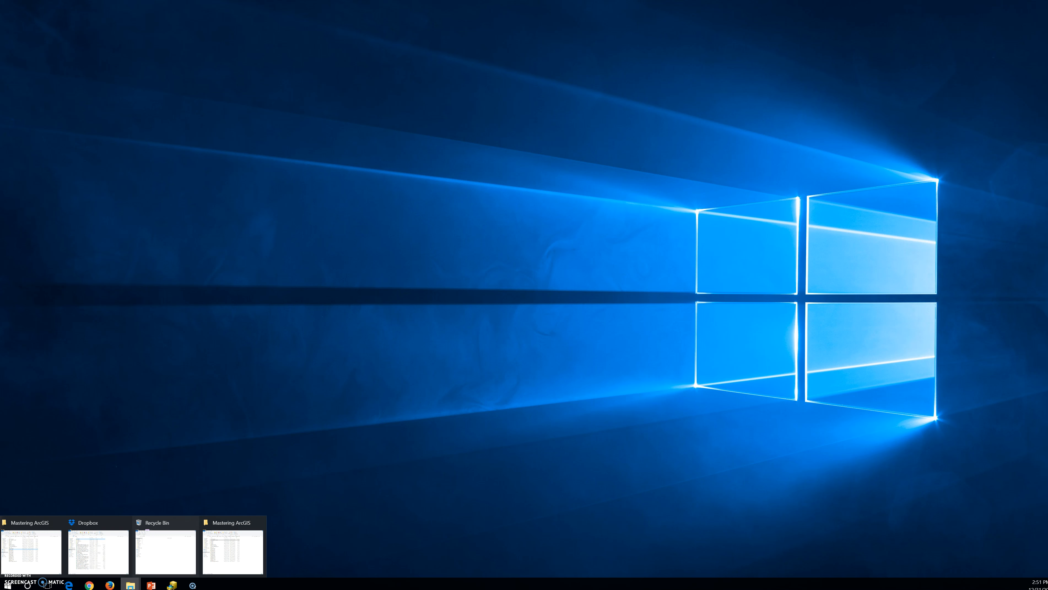